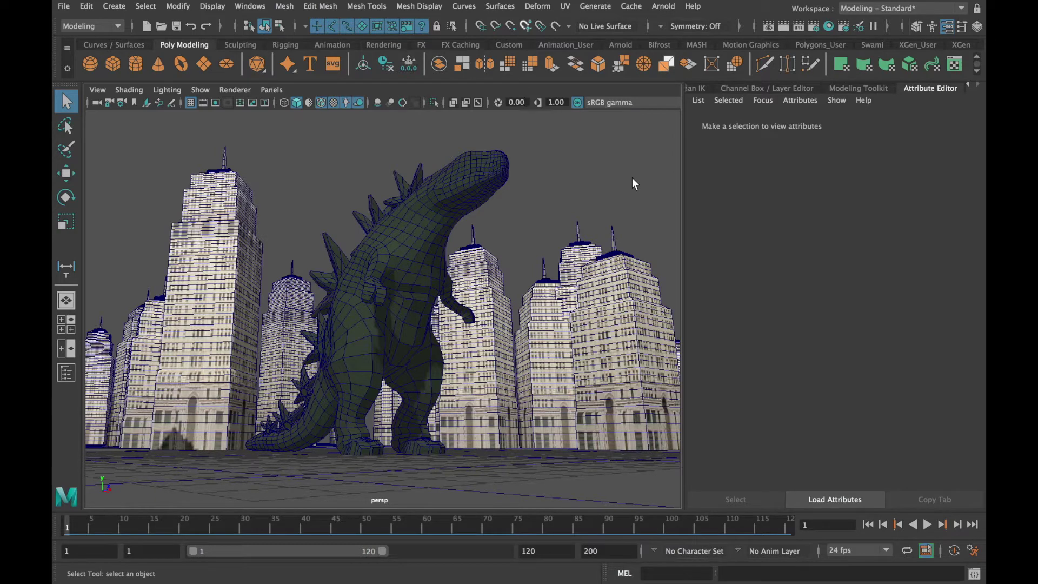
- Show the channel box in place of the attribute editor and delete the city buildings mesh group
{"action": "mouse_move", "coordinate": [629, 7]}
{"action": "key", "text": "ctrl+a"}
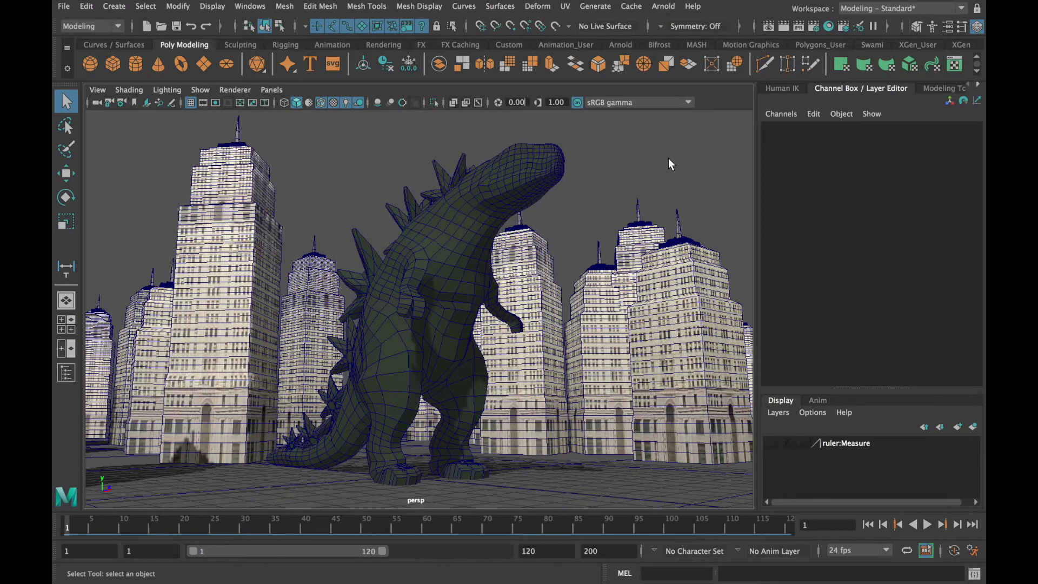
{"action": "left_click", "coordinate": [654, 309]}
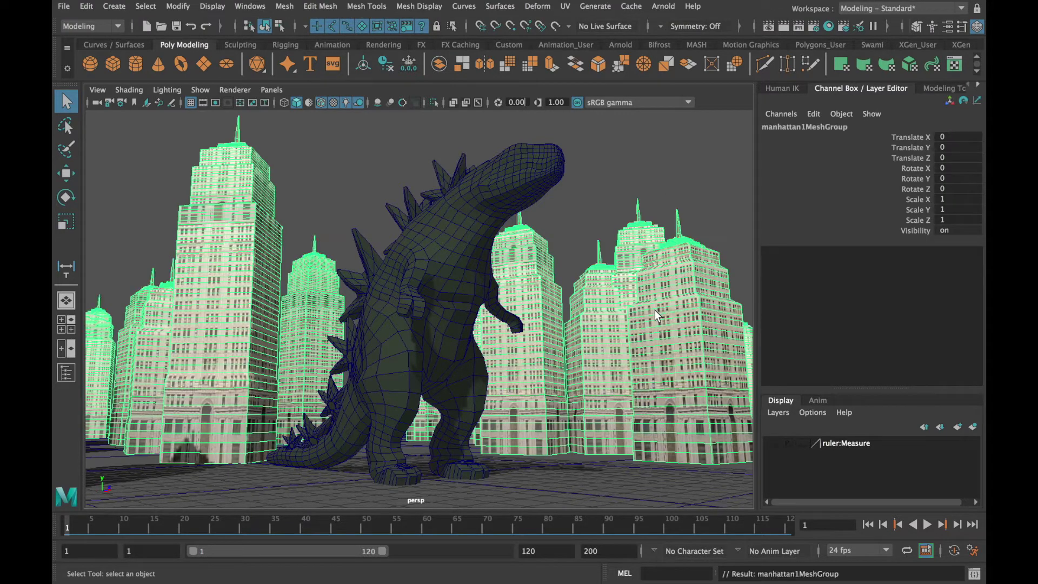
{"action": "key", "text": "Delete"}
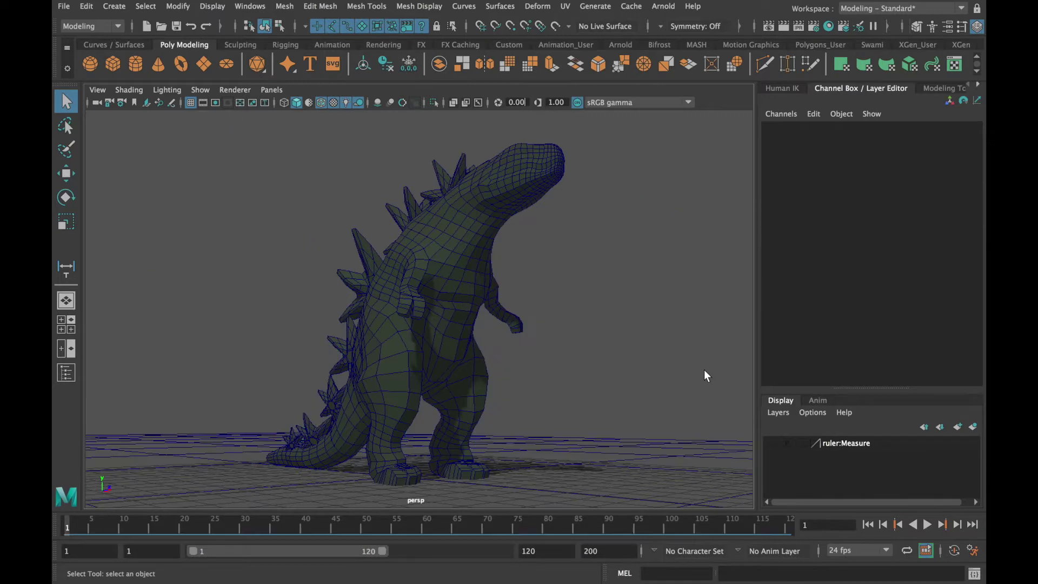
- Show the ruler:Measure layer, compare the creature's height with the ruler from several angles, and hide the layer again
{"action": "left_click", "coordinate": [772, 443]}
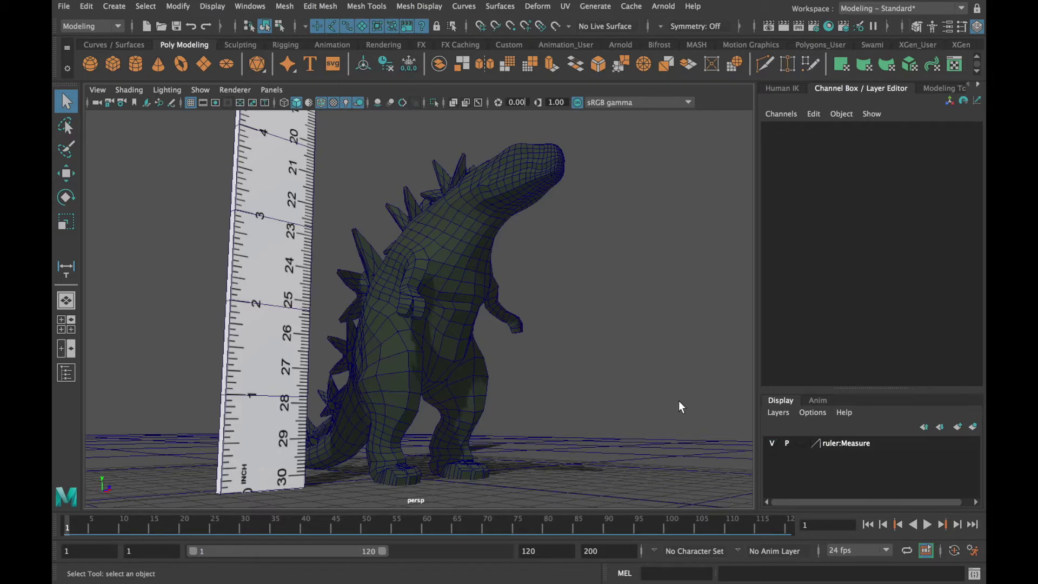
{"action": "left_click_drag", "start_coordinate": [590, 310], "coordinate": [561, 358], "text": "alt"}
{"action": "right_click_drag", "start_coordinate": [560, 358], "coordinate": [410, 352], "text": "alt"}
{"action": "left_click_drag", "start_coordinate": [410, 352], "coordinate": [537, 413], "text": "alt"}
{"action": "middle_click_drag", "start_coordinate": [537, 414], "coordinate": [463, 348], "text": "alt"}
{"action": "right_click_drag", "start_coordinate": [463, 347], "coordinate": [644, 368], "text": "alt"}
{"action": "middle_click_drag", "start_coordinate": [644, 371], "coordinate": [621, 403], "text": "alt"}
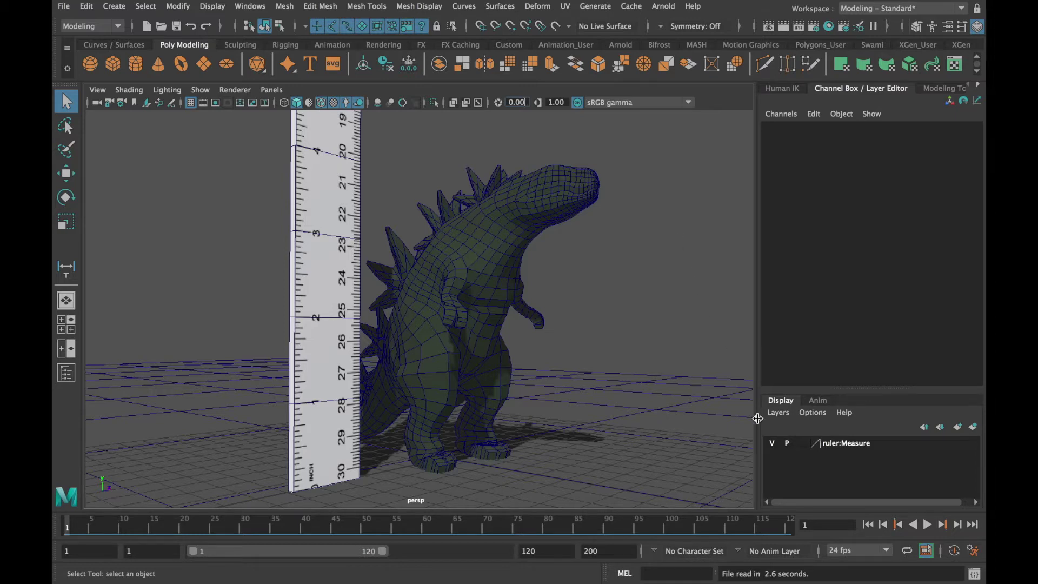
{"action": "left_click", "coordinate": [772, 443]}
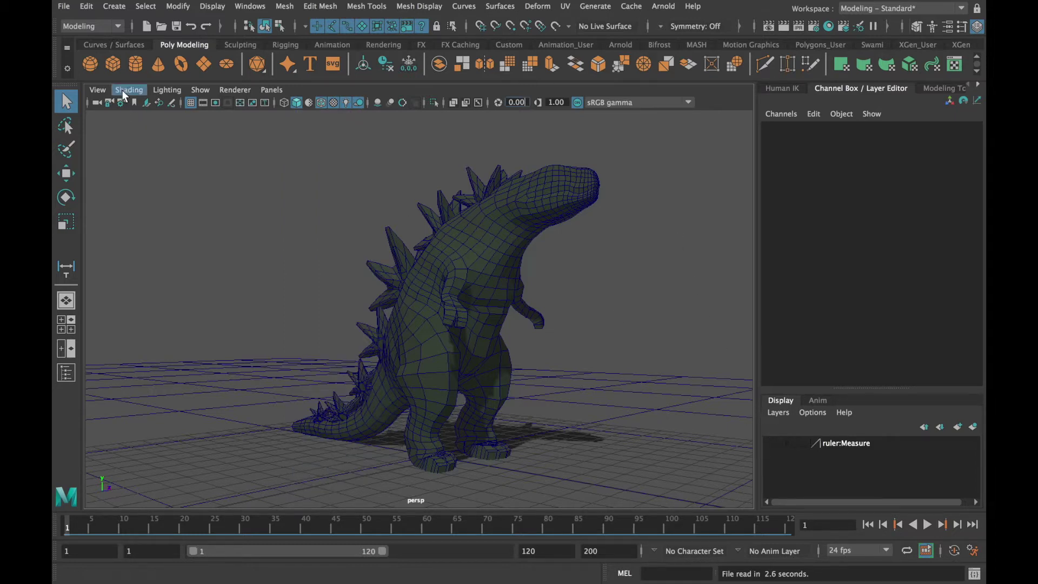
- Create a polygon cube and move it beside the creature to about X -5.05, Y 6.86
{"action": "left_click", "coordinate": [113, 64]}
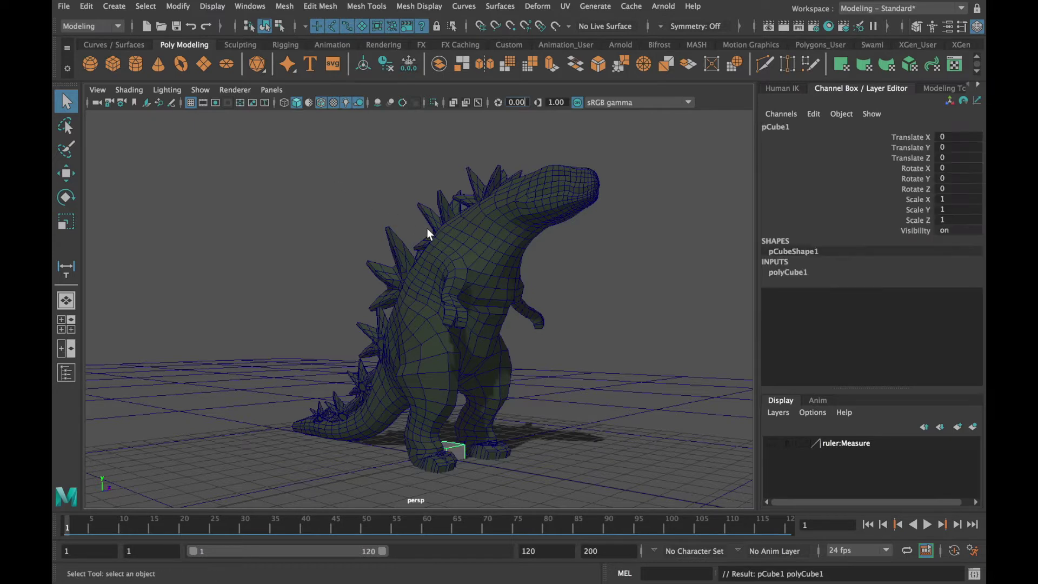
{"action": "left_click", "coordinate": [66, 173]}
{"action": "left_click_drag", "start_coordinate": [470, 452], "coordinate": [361, 469]}
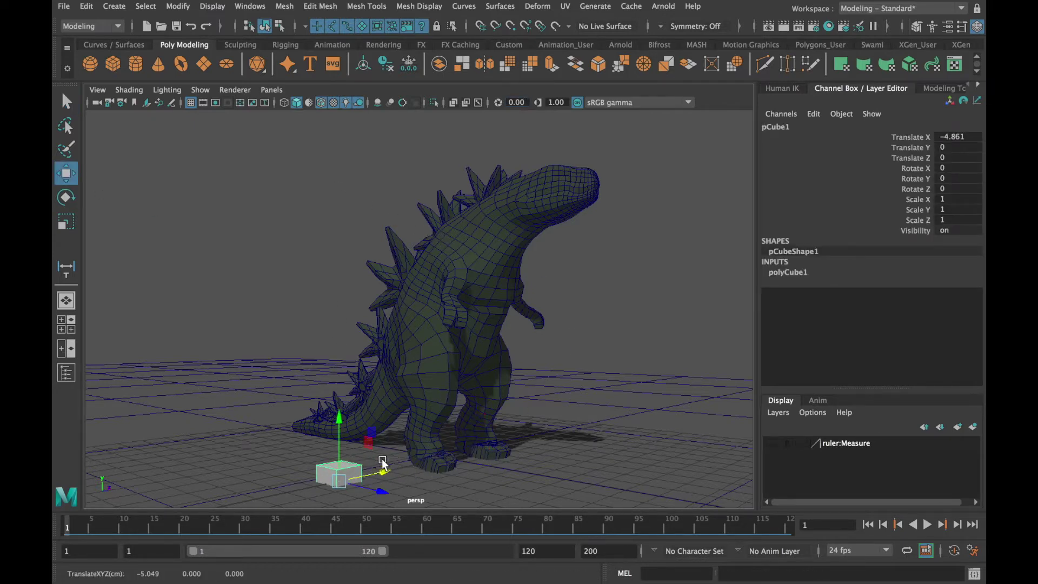
{"action": "left_click_drag", "start_coordinate": [336, 420], "coordinate": [296, 204]}
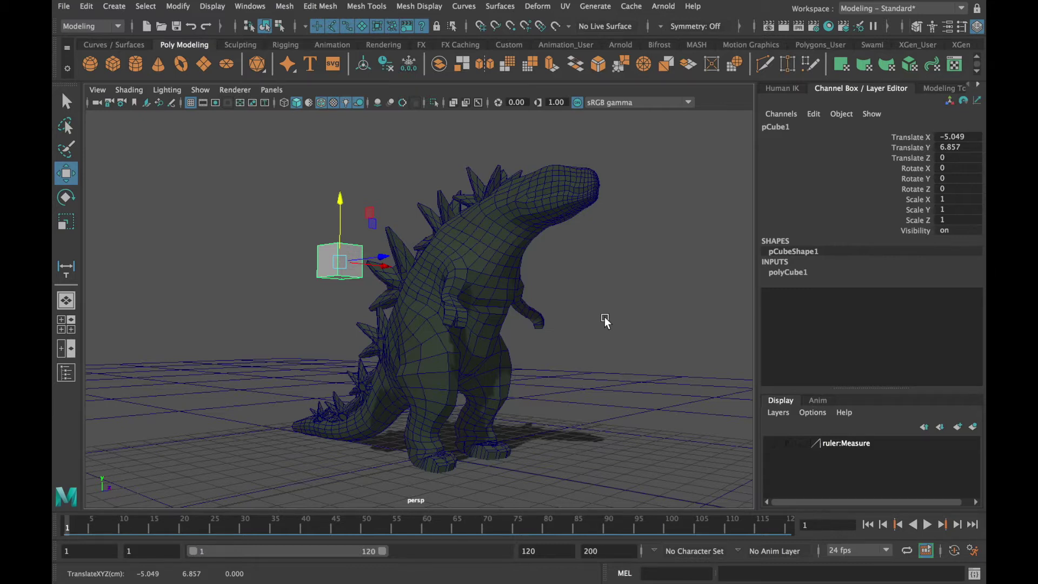
- Set the cube's Scale Y to 10 and lower it to about Y 5.13 so its base meets the ground
{"action": "double_click", "coordinate": [955, 210]}
{"action": "type", "text": "10"}
{"action": "key", "text": "Return"}
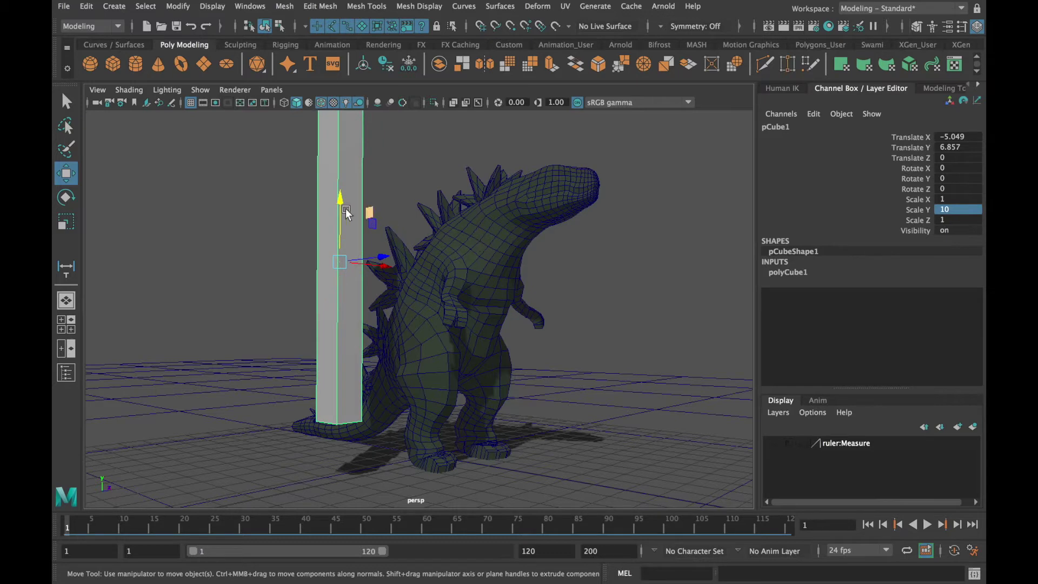
{"action": "left_click_drag", "start_coordinate": [340, 199], "coordinate": [341, 254]}
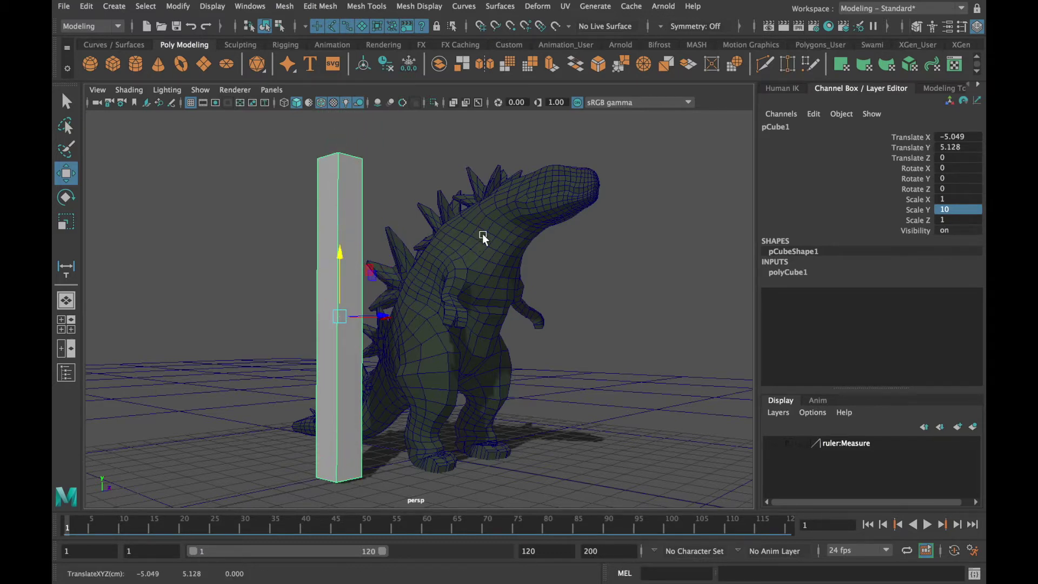
- Set the cube's Subdivisions Height to 10 to divide the column into unit segments
{"action": "left_click", "coordinate": [784, 272]}
{"action": "double_click", "coordinate": [950, 325]}
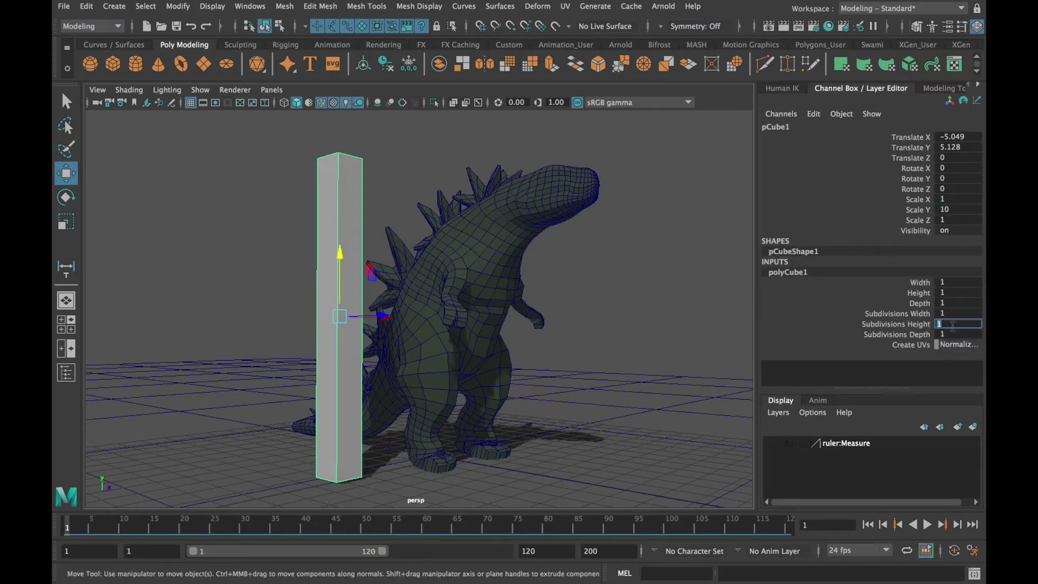
{"action": "type", "text": "10"}
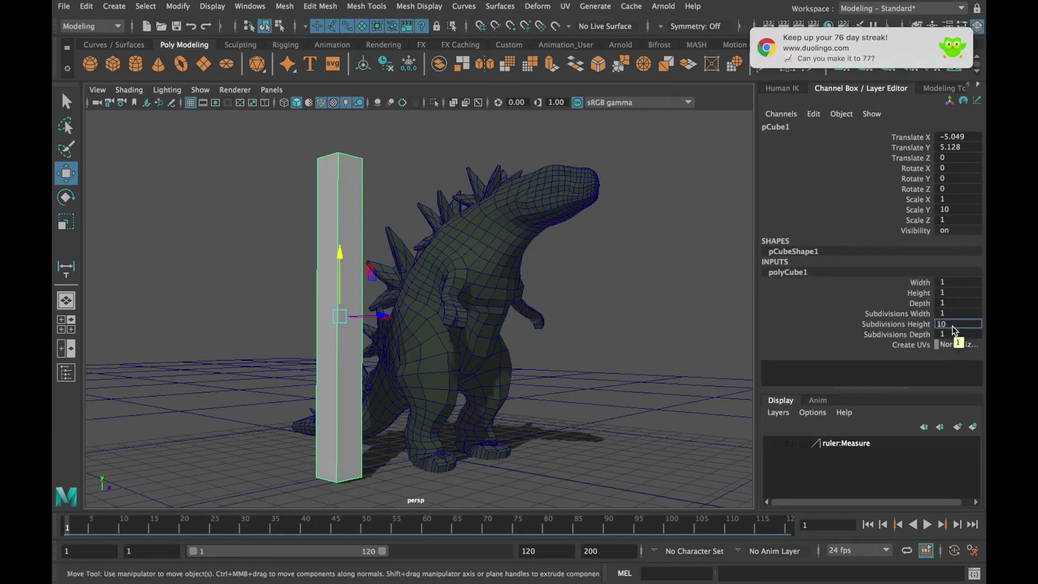
{"action": "key", "text": "Return"}
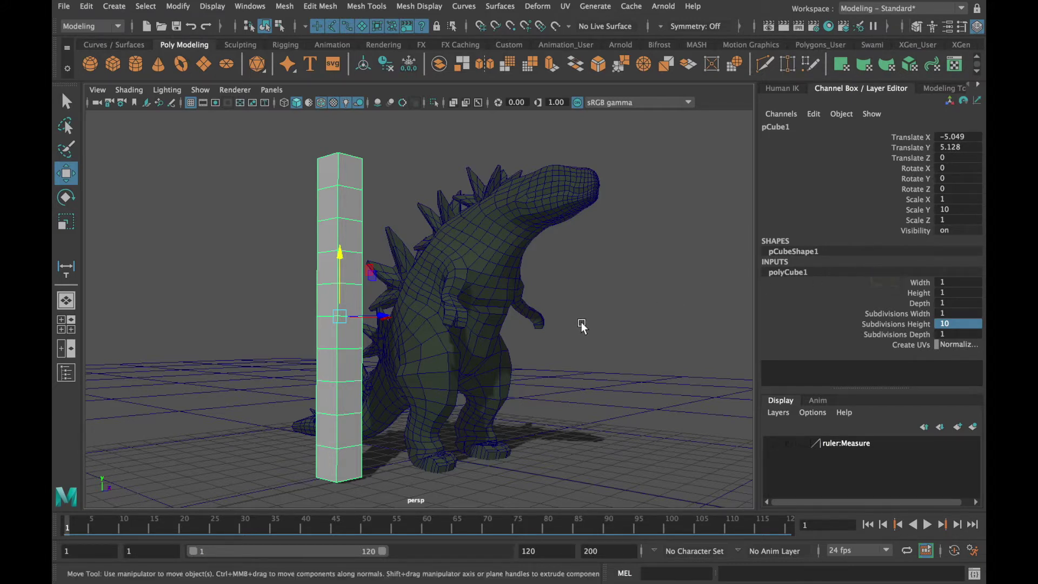
{"action": "left_click_drag", "start_coordinate": [566, 331], "coordinate": [420, 339], "text": "alt"}
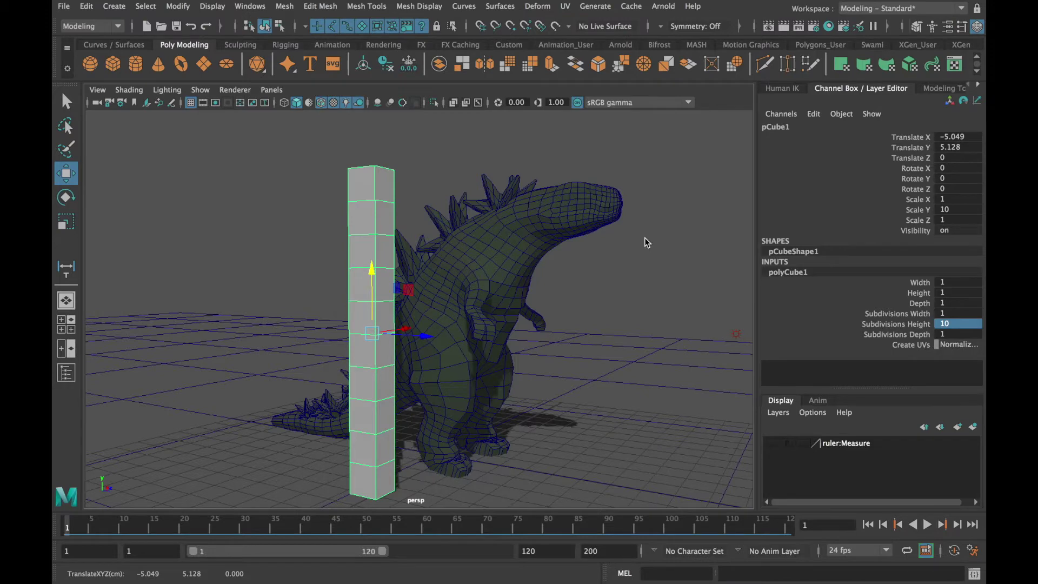
- In a shaded side view, create a distance measurement about 13.1 units tall from the ground to above the creature's head
{"action": "key", "text": "space"}
{"action": "key", "text": "space"}
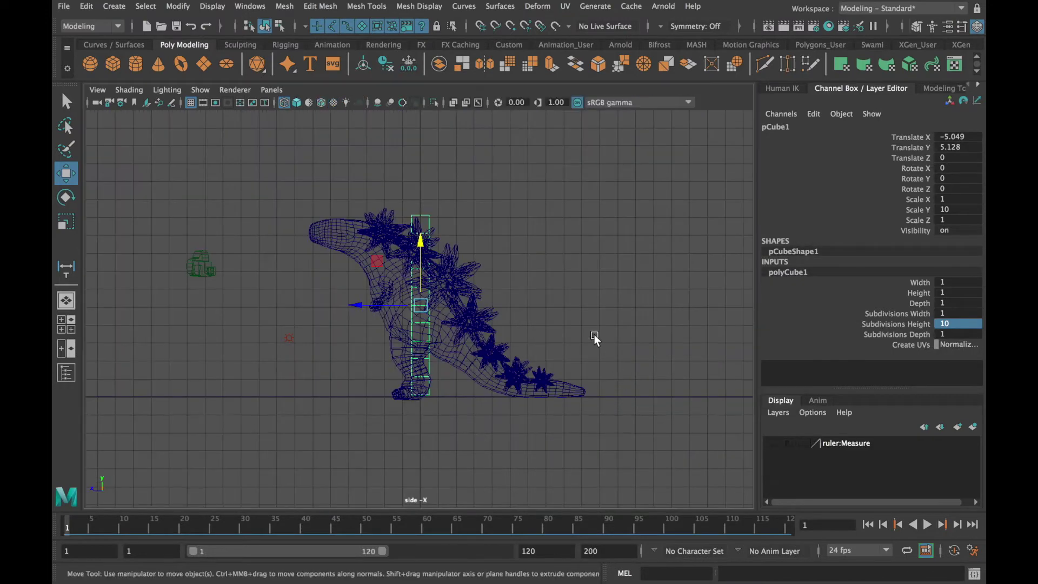
{"action": "key", "text": "5"}
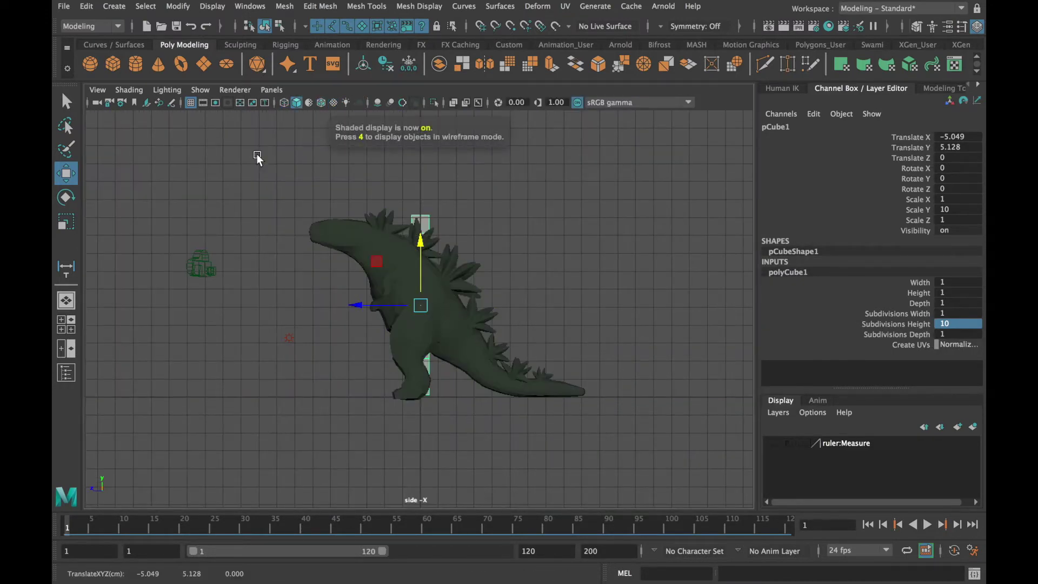
{"action": "left_click", "coordinate": [114, 7]}
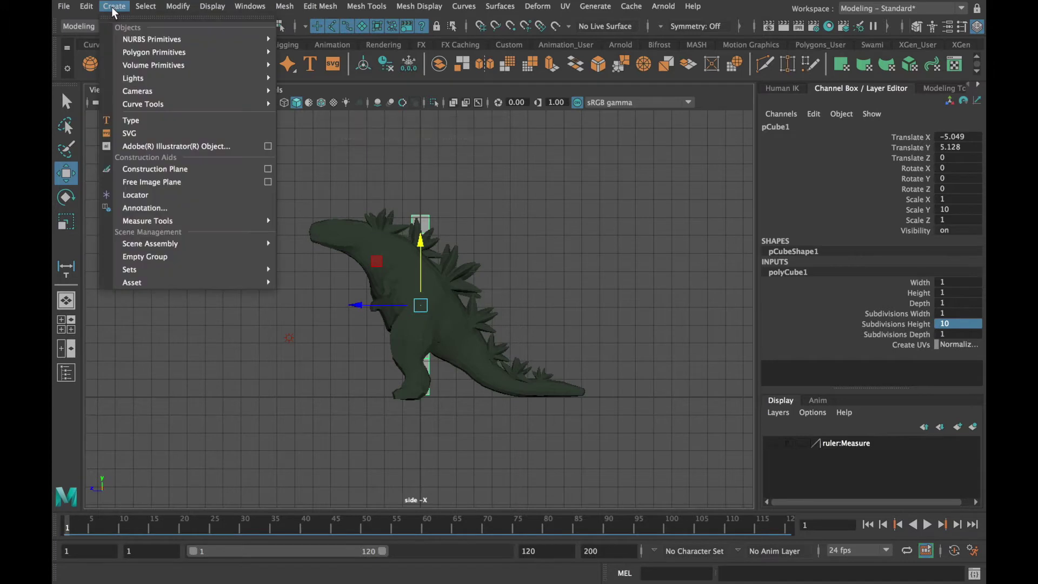
{"action": "mouse_move", "coordinate": [134, 220]}
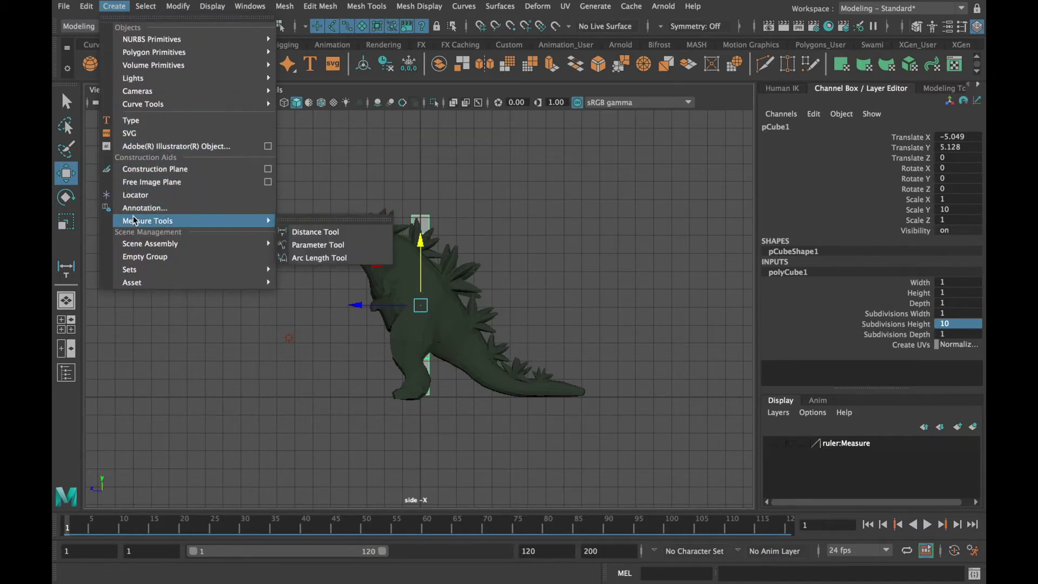
{"action": "left_click", "coordinate": [322, 232]}
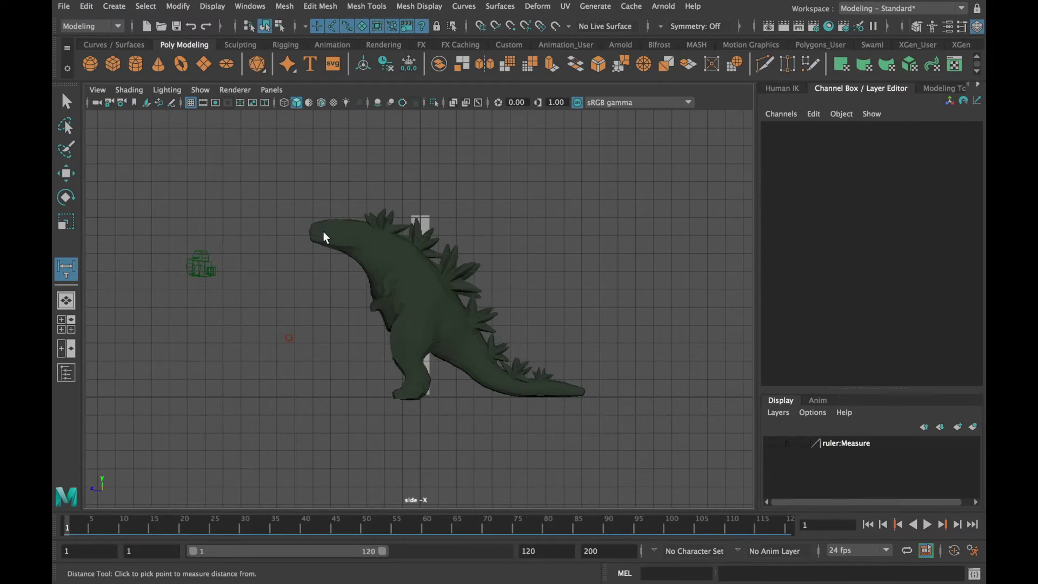
{"action": "left_click", "coordinate": [331, 397]}
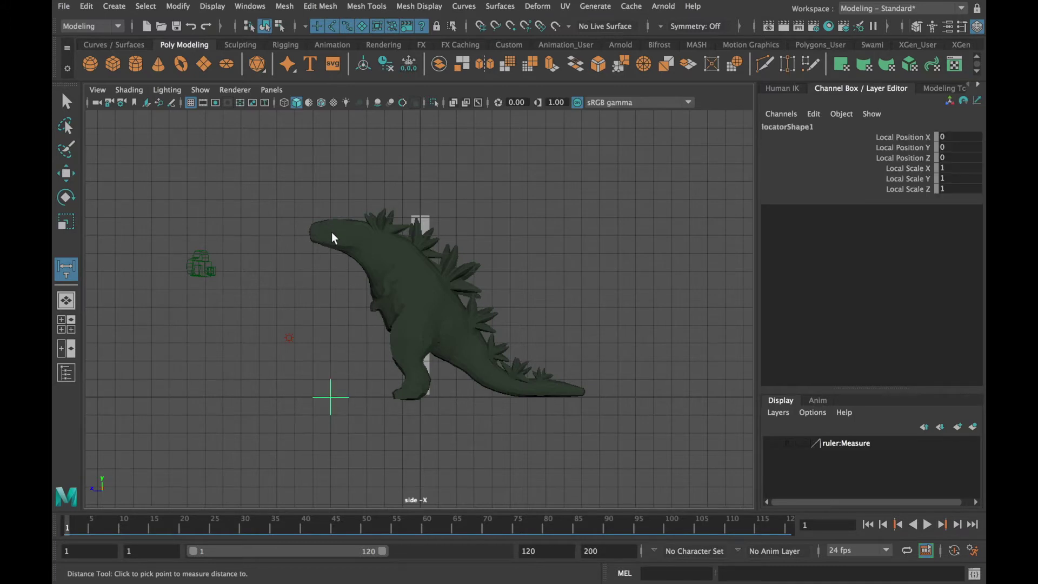
{"action": "left_click", "coordinate": [322, 162]}
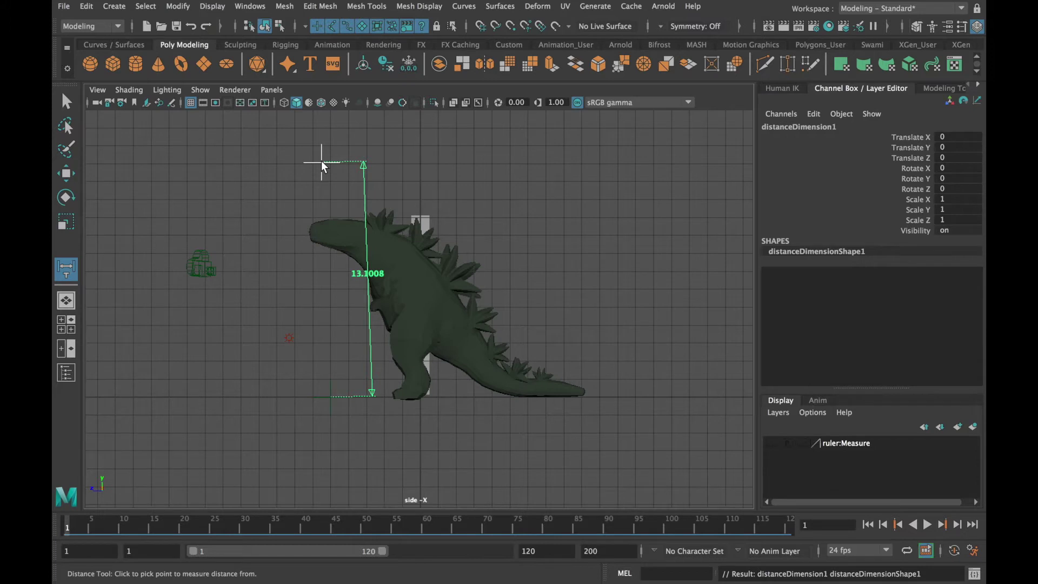
- Move the measurement's upper locator down to the top of the creature's head at about Y 9.9, and select the ground locator
{"action": "left_click", "coordinate": [65, 172]}
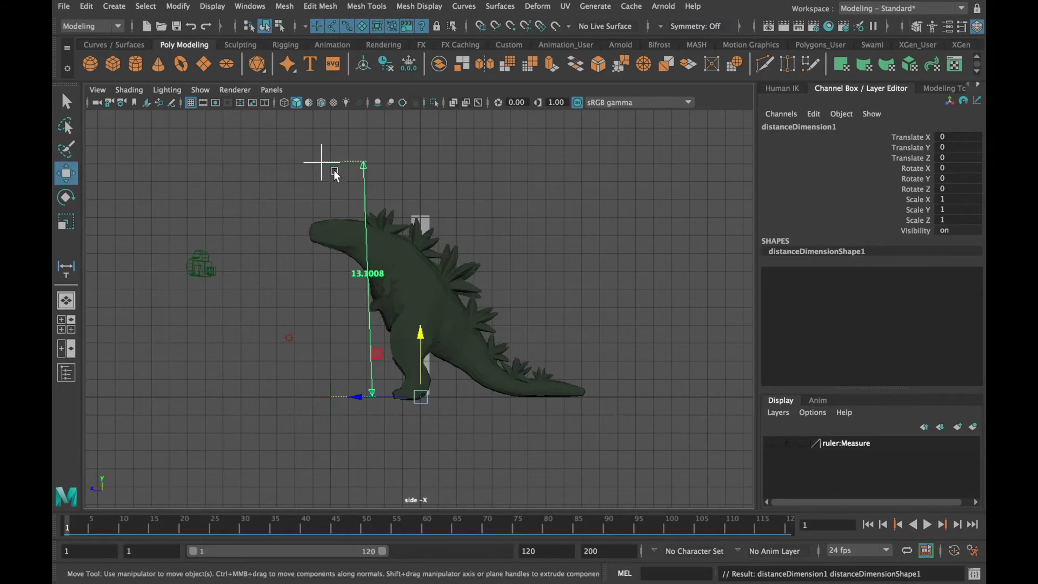
{"action": "left_click", "coordinate": [323, 147]}
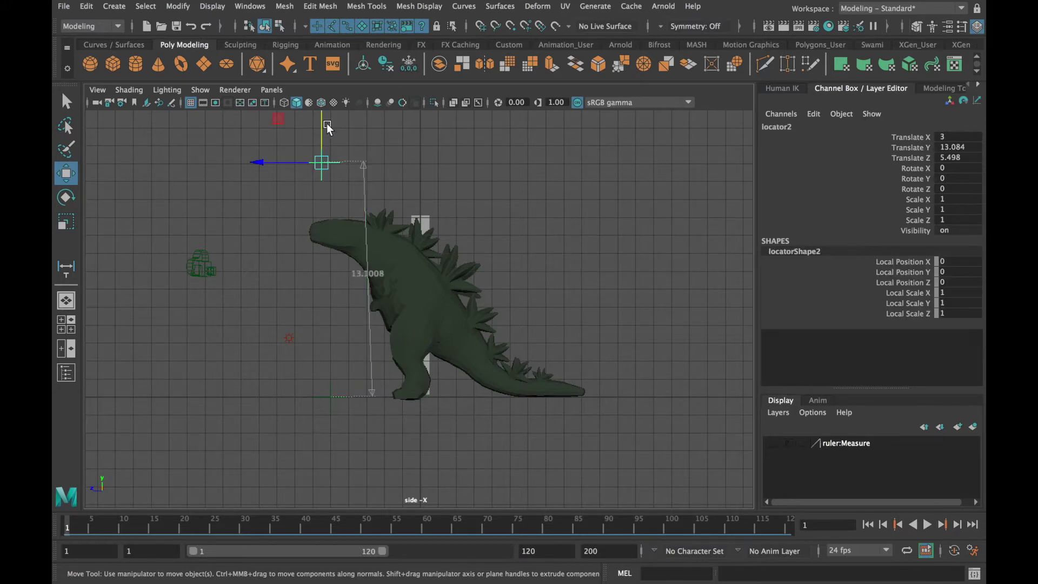
{"action": "left_click_drag", "start_coordinate": [320, 120], "coordinate": [274, 220]}
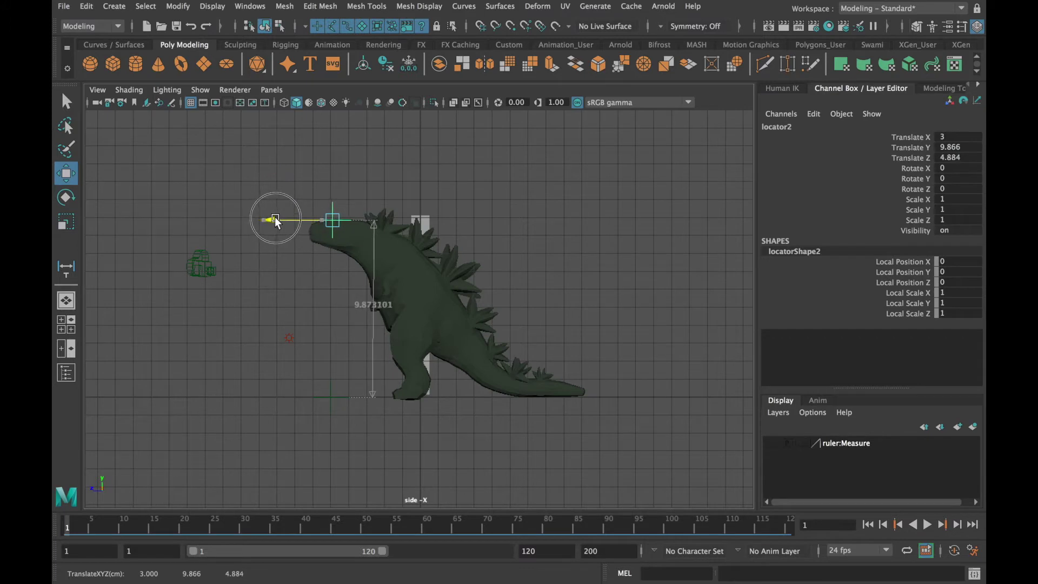
{"action": "left_click_drag", "start_coordinate": [330, 172], "coordinate": [331, 219]}
{"action": "left_click", "coordinate": [352, 385]}
{"action": "left_click", "coordinate": [331, 386]}
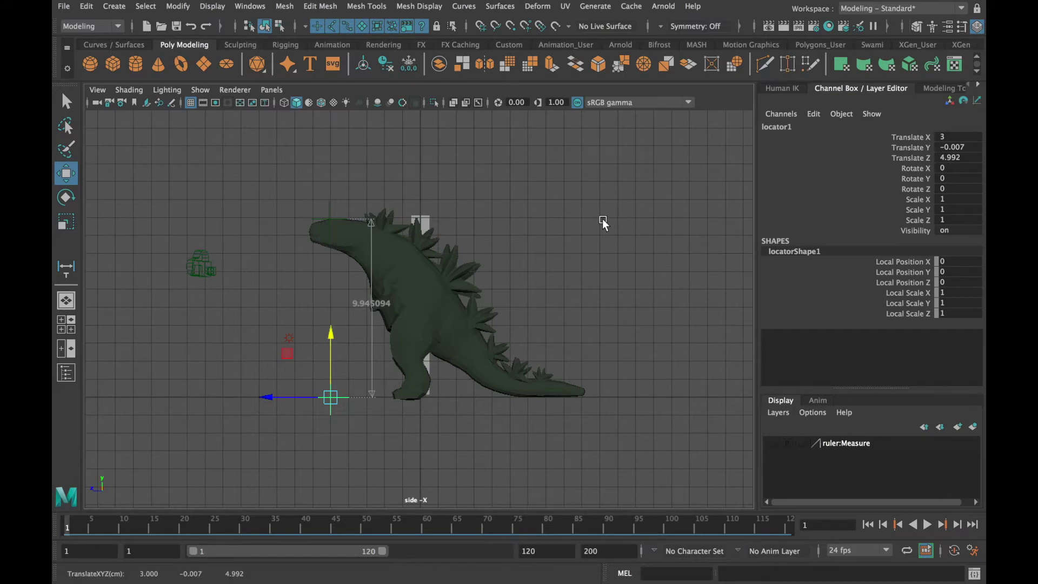
- Return to the perspective view of the creature and open the Content Browser
{"action": "key", "text": "space"}
{"action": "key", "text": "space"}
{"action": "key", "text": "space"}
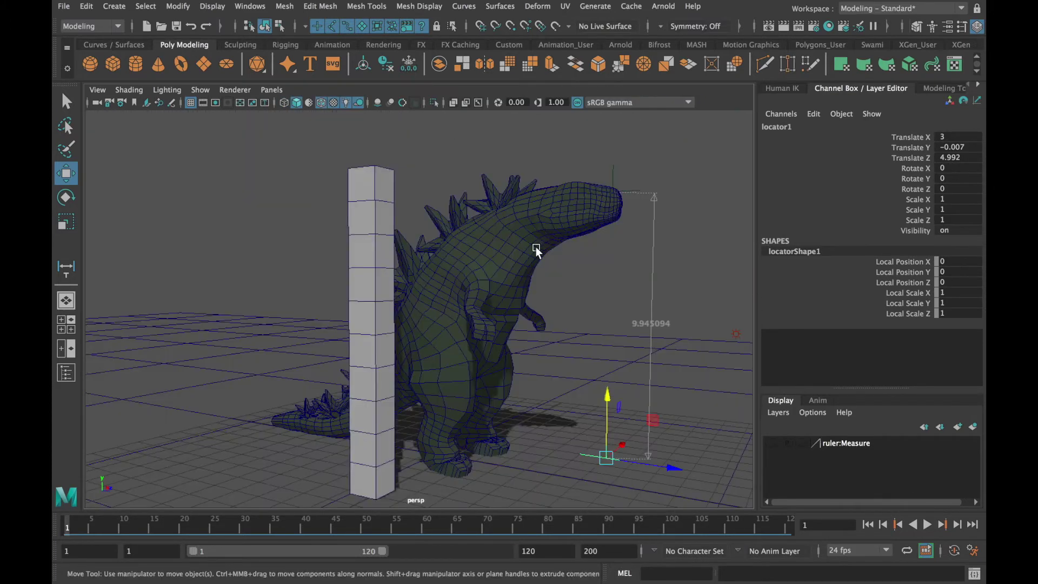
{"action": "left_click_drag", "start_coordinate": [605, 264], "coordinate": [526, 281], "text": "alt"}
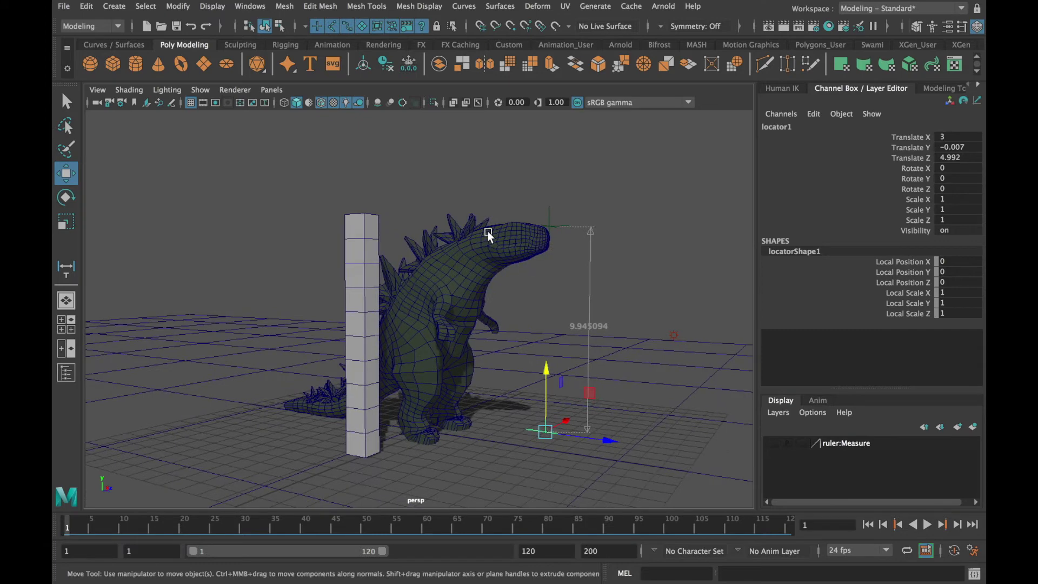
{"action": "left_click", "coordinate": [250, 6]}
{"action": "mouse_move", "coordinate": [262, 54]}
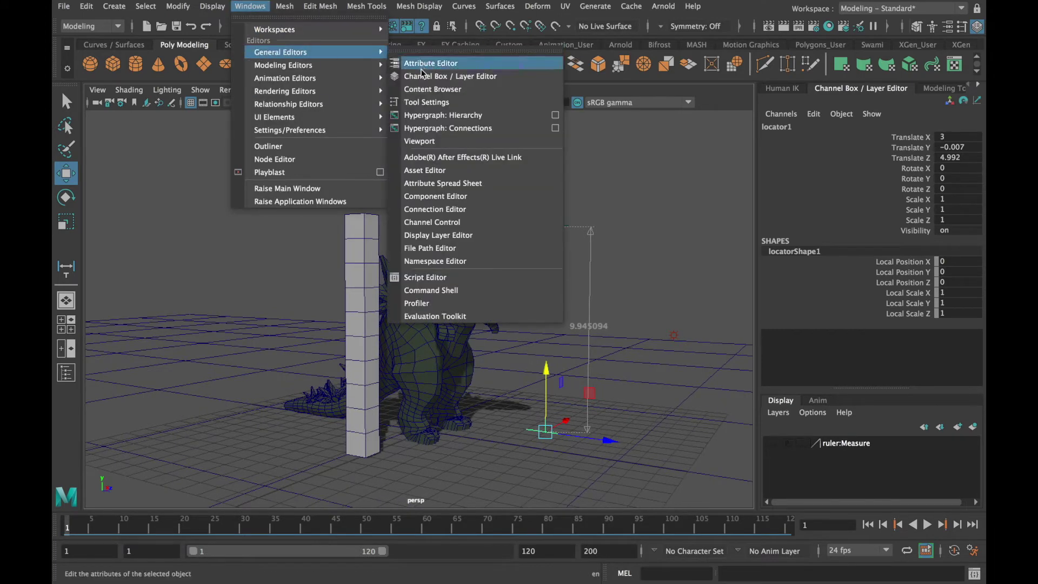
{"action": "left_click", "coordinate": [426, 90]}
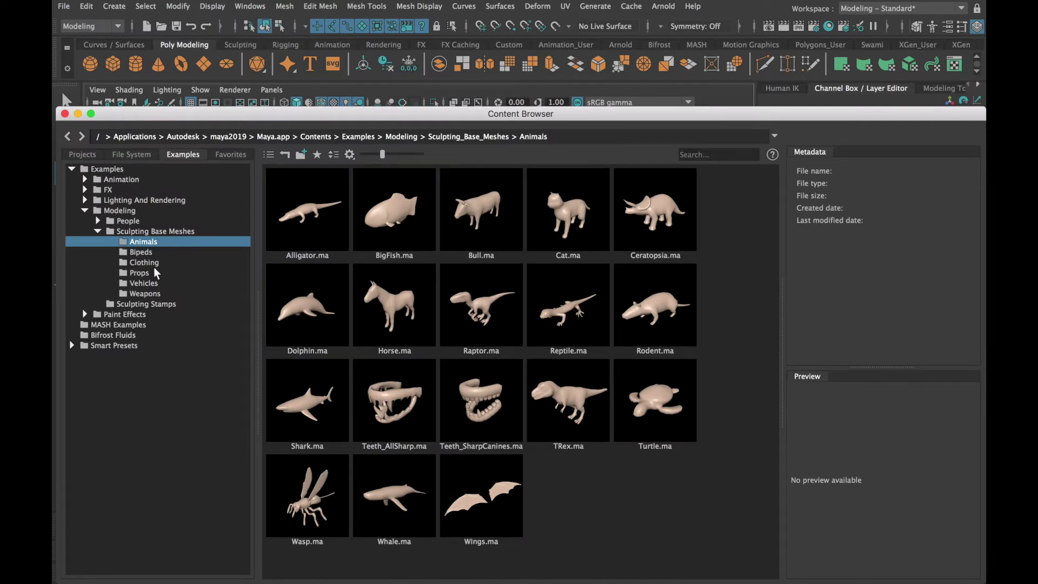
- Import HumanBody.ma from the Bipeds sculpting base meshes into the scene and minimize the Content Browser
{"action": "left_click", "coordinate": [141, 252]}
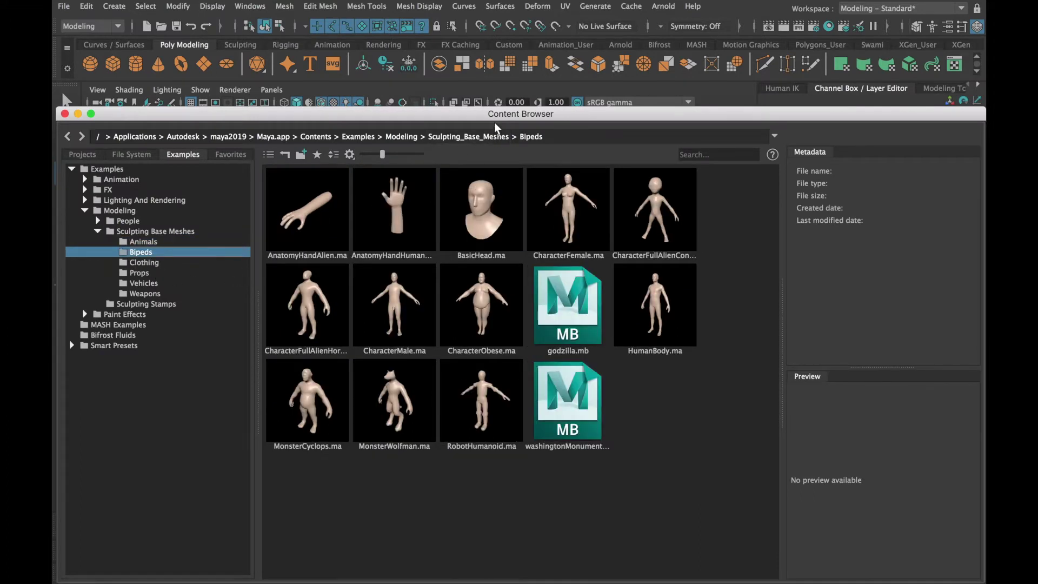
{"action": "left_click_drag", "start_coordinate": [494, 124], "coordinate": [495, 298]}
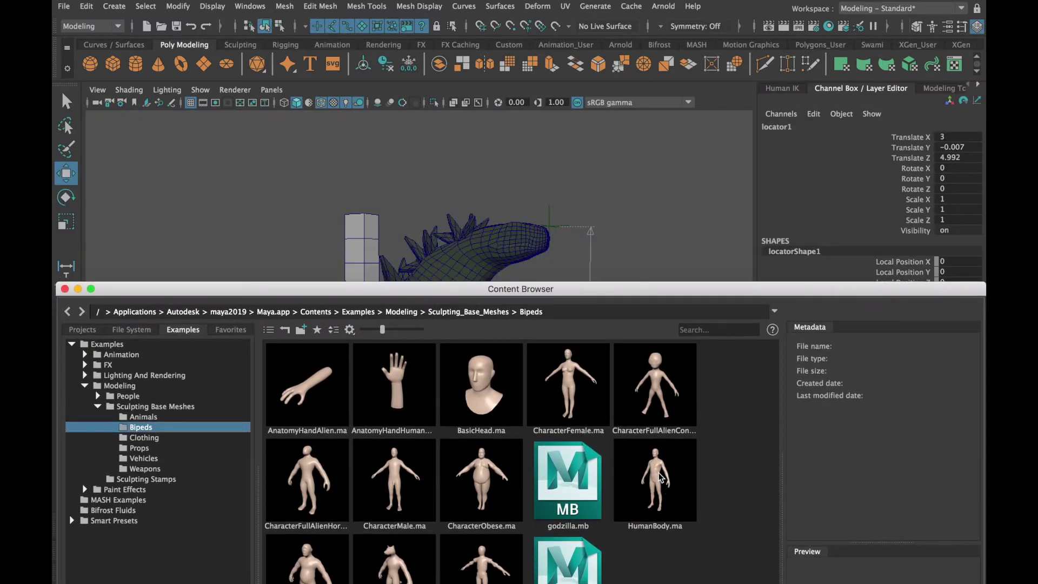
{"action": "left_click_drag", "start_coordinate": [661, 477], "coordinate": [487, 230]}
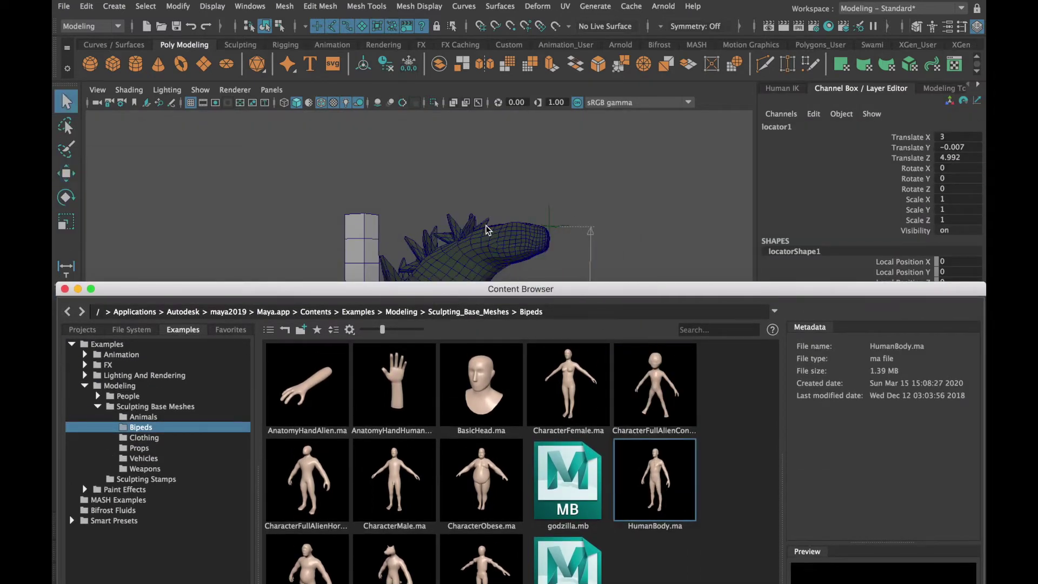
{"action": "left_click", "coordinate": [78, 289]}
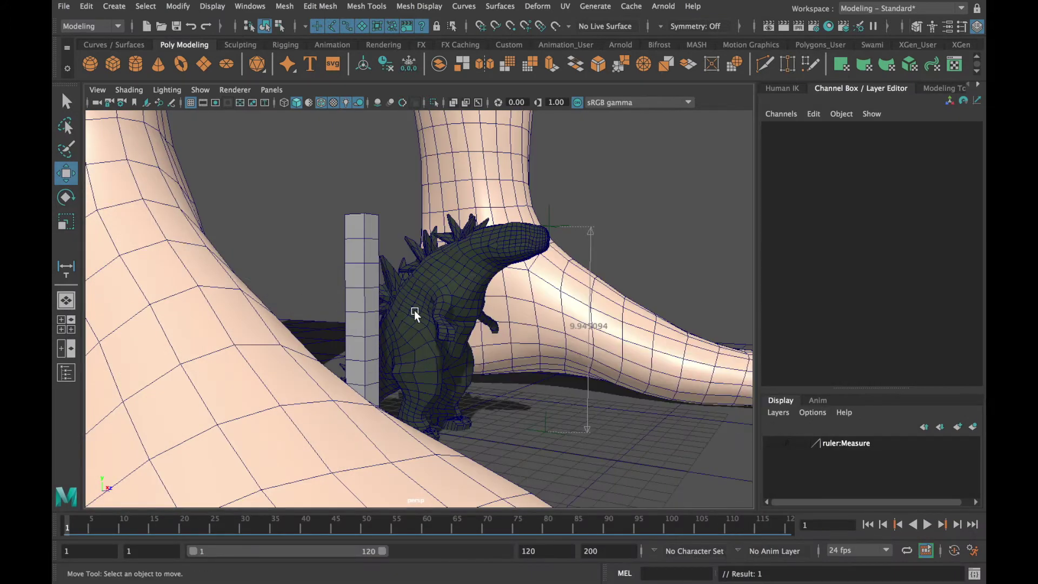
{"action": "mouse_move", "coordinate": [447, 321]}
{"action": "left_mouse_down", "text": "alt"}
{"action": "mouse_move", "coordinate": [471, 319]}
{"action": "mouse_move", "coordinate": [313, 317]}
{"action": "mouse_move", "coordinate": [438, 331]}
{"action": "left_mouse_up", "text": "alt"}
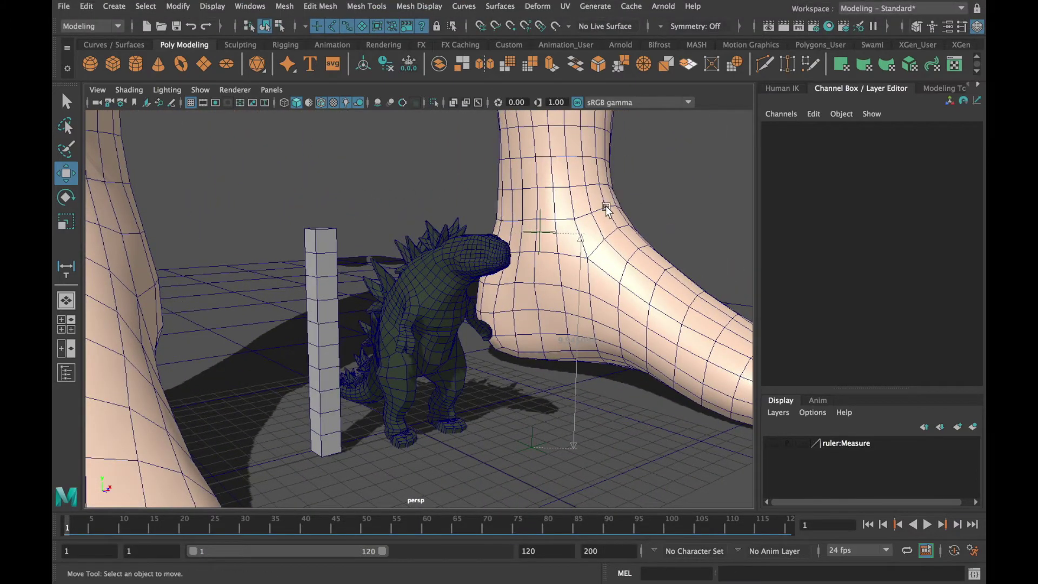
- Compare the full human body mesh with the small creature and reference cube from several angles using default shaded lighting
{"action": "right_click_drag", "start_coordinate": [628, 190], "coordinate": [433, 196], "text": "alt"}
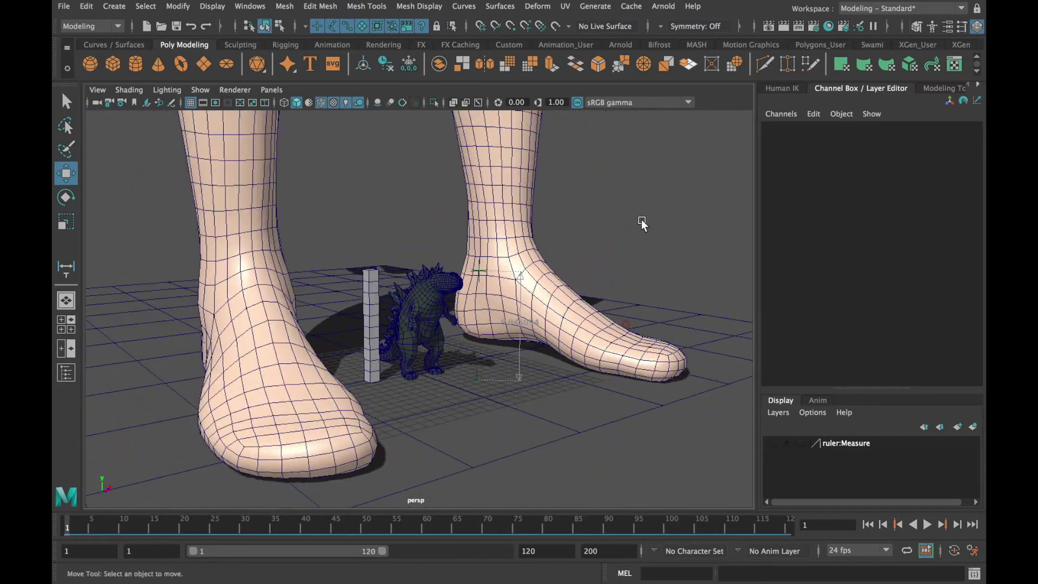
{"action": "right_click_drag", "start_coordinate": [641, 223], "coordinate": [436, 216], "text": "alt"}
{"action": "right_click_drag", "start_coordinate": [572, 204], "coordinate": [400, 208], "text": "alt"}
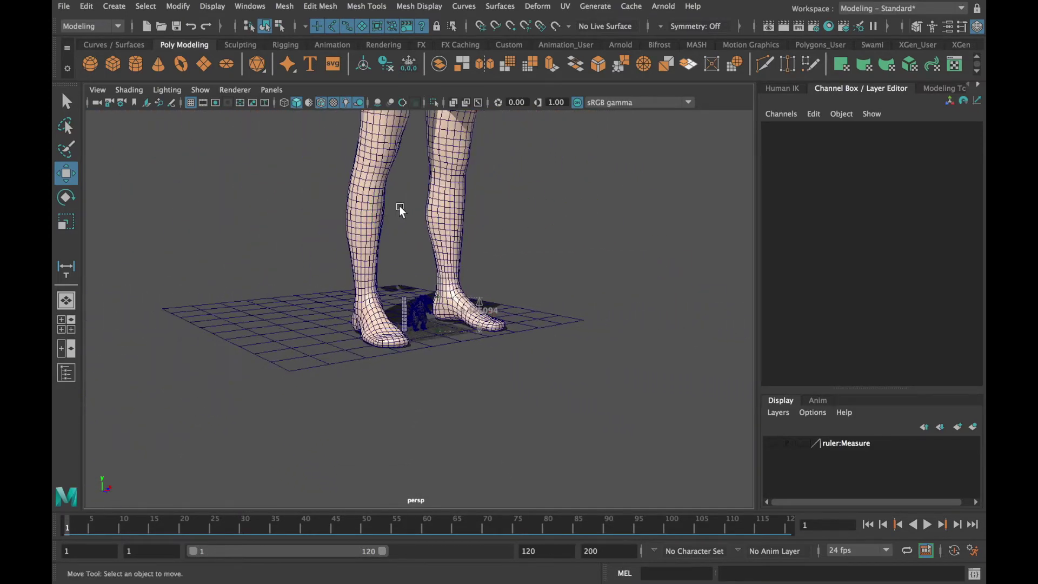
{"action": "left_click_drag", "start_coordinate": [401, 209], "coordinate": [483, 295], "text": "alt"}
{"action": "key", "text": "4"}
{"action": "key", "text": "5"}
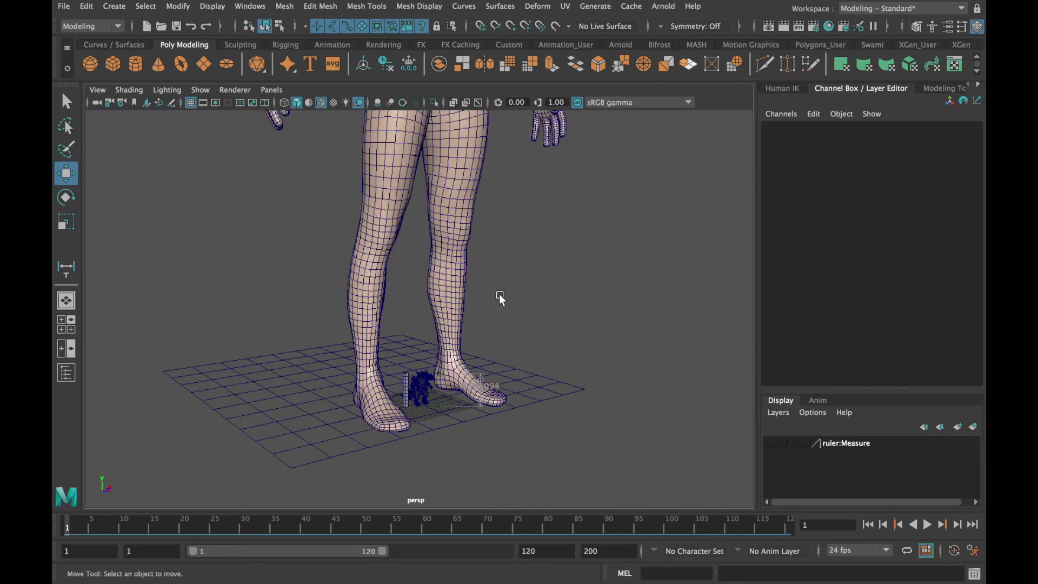
{"action": "mouse_move", "coordinate": [517, 298]}
{"action": "left_mouse_down", "text": "alt"}
{"action": "mouse_move", "coordinate": [416, 290]}
{"action": "mouse_move", "coordinate": [508, 288]}
{"action": "left_mouse_up", "text": "alt"}
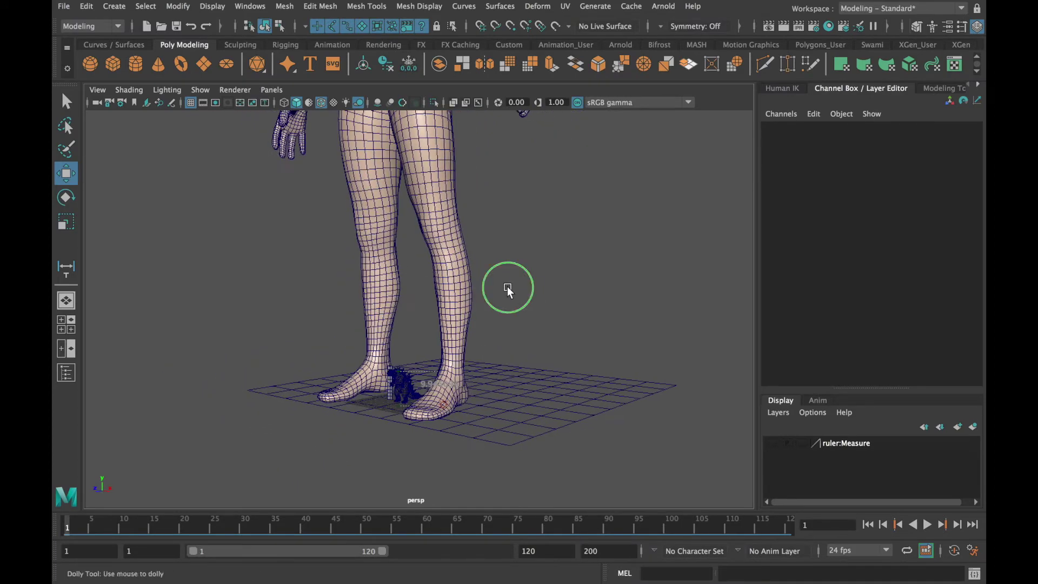
{"action": "right_click_drag", "start_coordinate": [508, 287], "coordinate": [440, 316], "text": "alt"}
{"action": "left_click_drag", "start_coordinate": [440, 316], "coordinate": [547, 352], "text": "alt"}
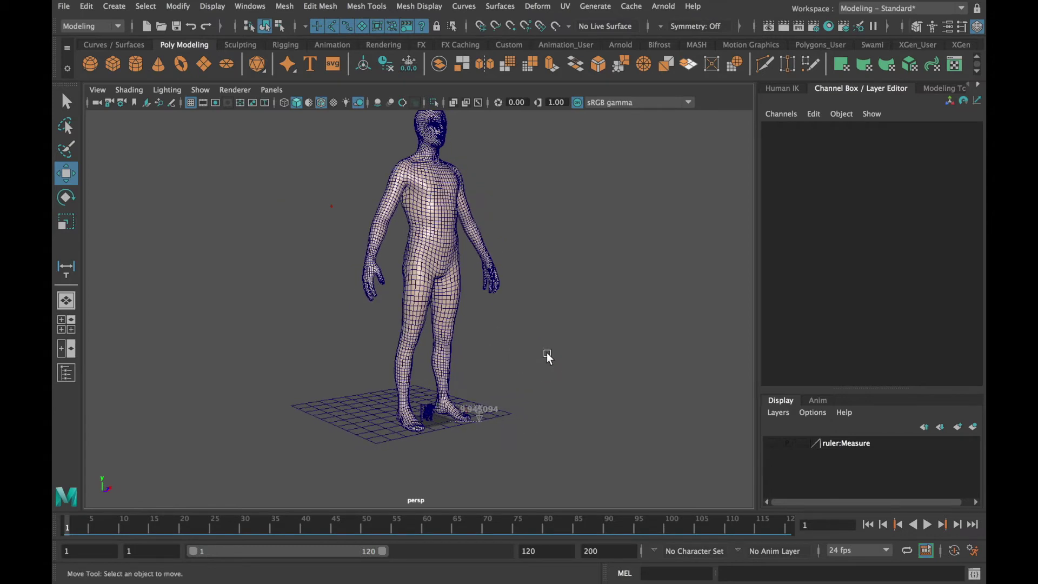
- Turn off Wireframe on Shaded and frame the whole human body from head to feet
{"action": "left_click", "coordinate": [129, 90]}
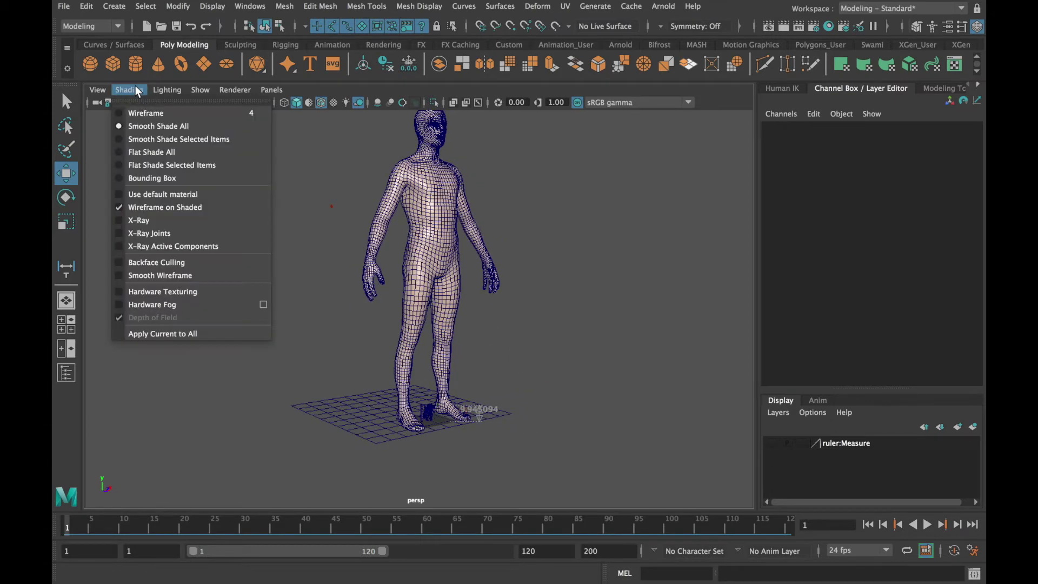
{"action": "left_click", "coordinate": [154, 211]}
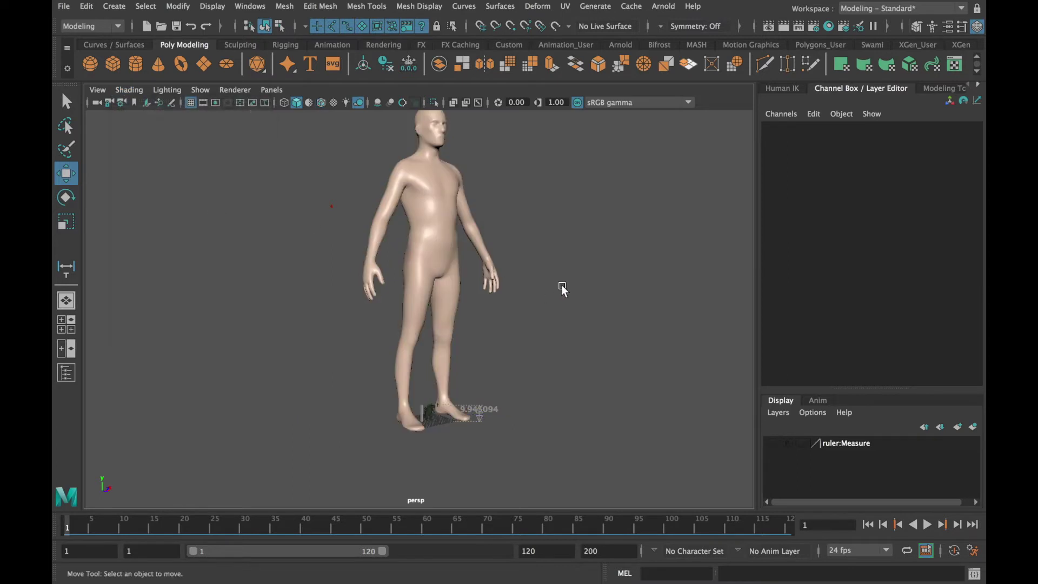
{"action": "left_click_drag", "start_coordinate": [562, 288], "coordinate": [586, 319], "text": "alt"}
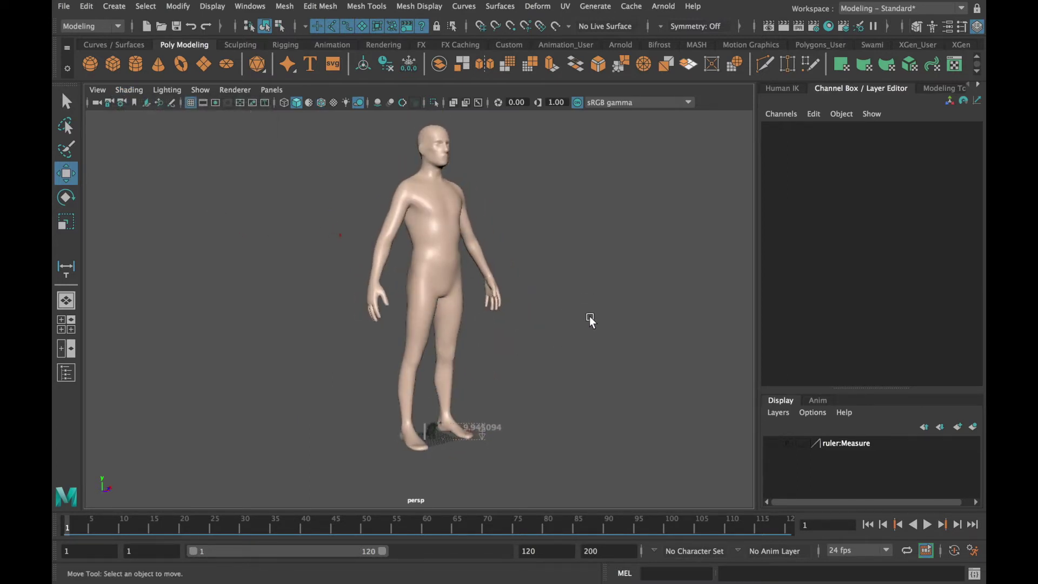
- Import the T-Rex mesh from the Animals sculpting base meshes in the Content Browser and close the browser
{"action": "left_click", "coordinate": [250, 7]}
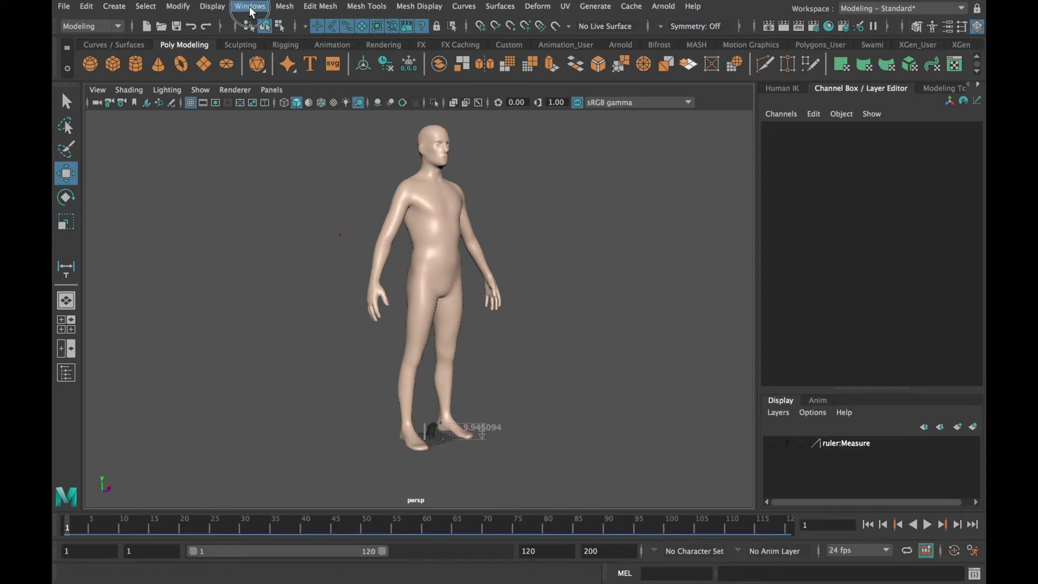
{"action": "mouse_move", "coordinate": [265, 52]}
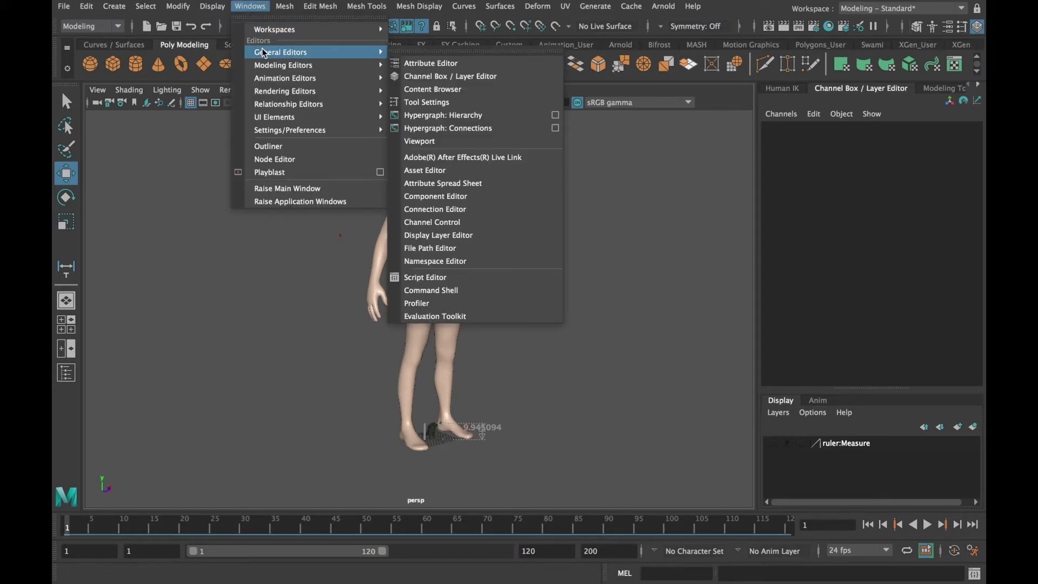
{"action": "left_click", "coordinate": [433, 90]}
{"action": "left_click", "coordinate": [153, 417]}
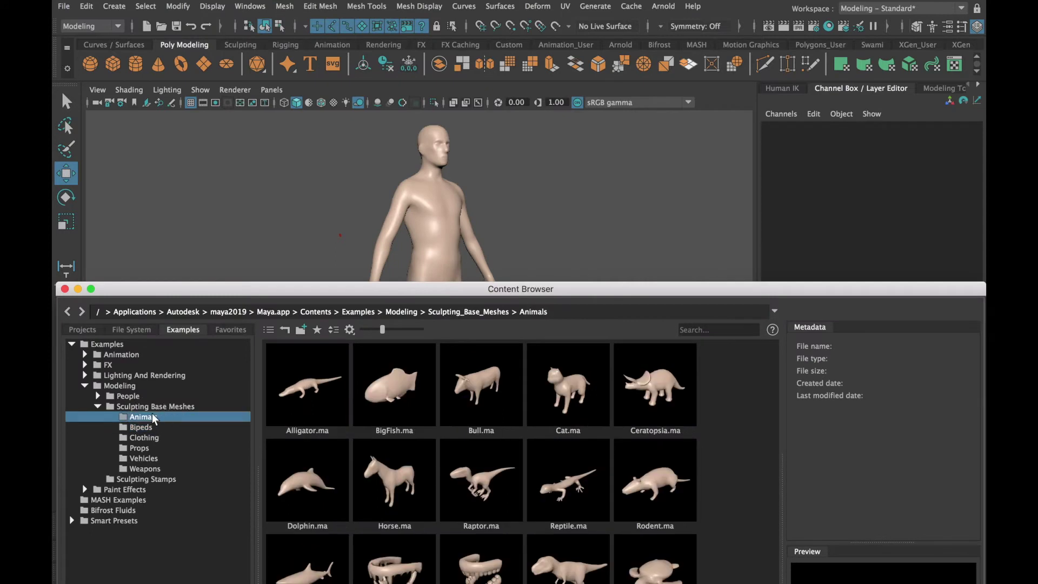
{"action": "left_click_drag", "start_coordinate": [573, 569], "coordinate": [535, 219]}
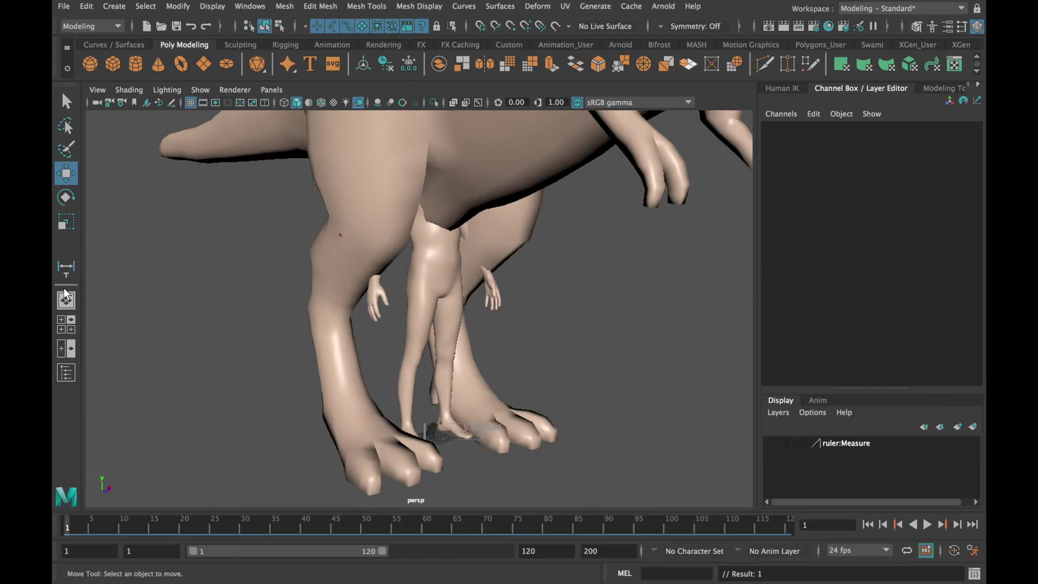
{"action": "left_click", "coordinate": [65, 289]}
- Move the T-Rex along X to about -166 so it stands beside the human body
{"action": "scroll", "coordinate": [498, 340], "scroll_direction": "down", "scroll_amount": 10}
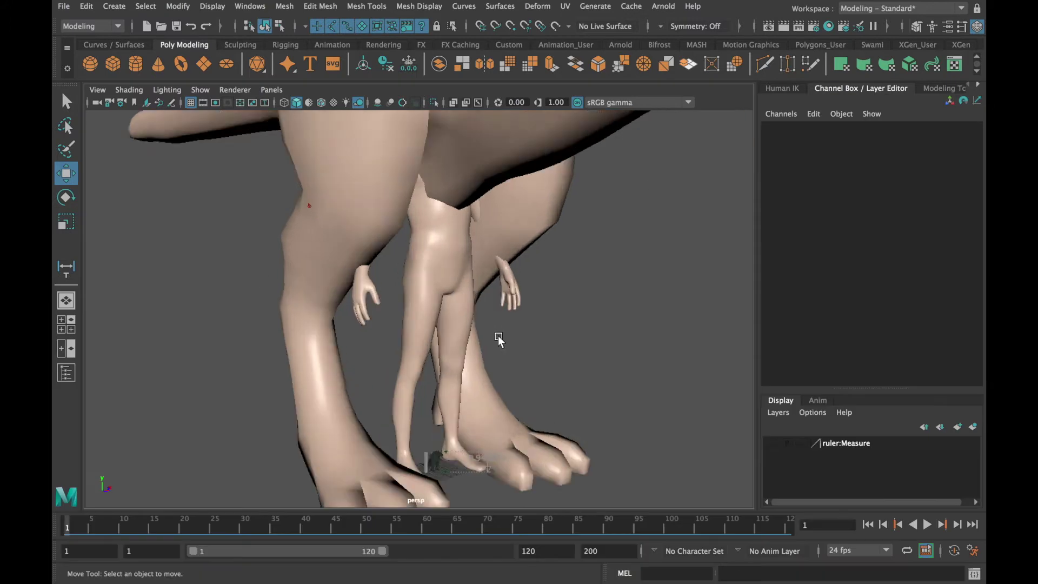
{"action": "left_click", "coordinate": [504, 217]}
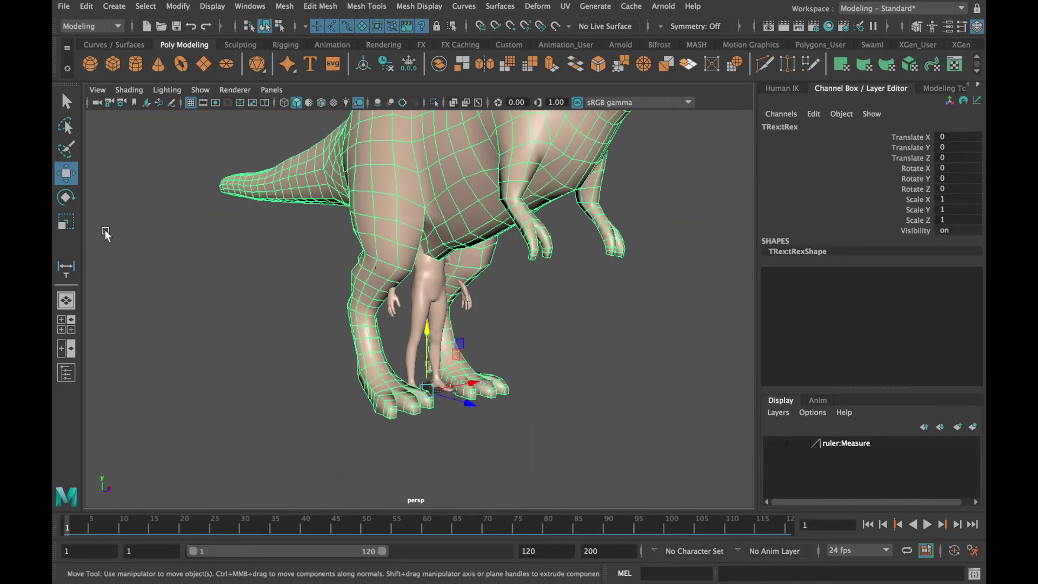
{"action": "left_click_drag", "start_coordinate": [566, 354], "coordinate": [552, 390], "text": "alt"}
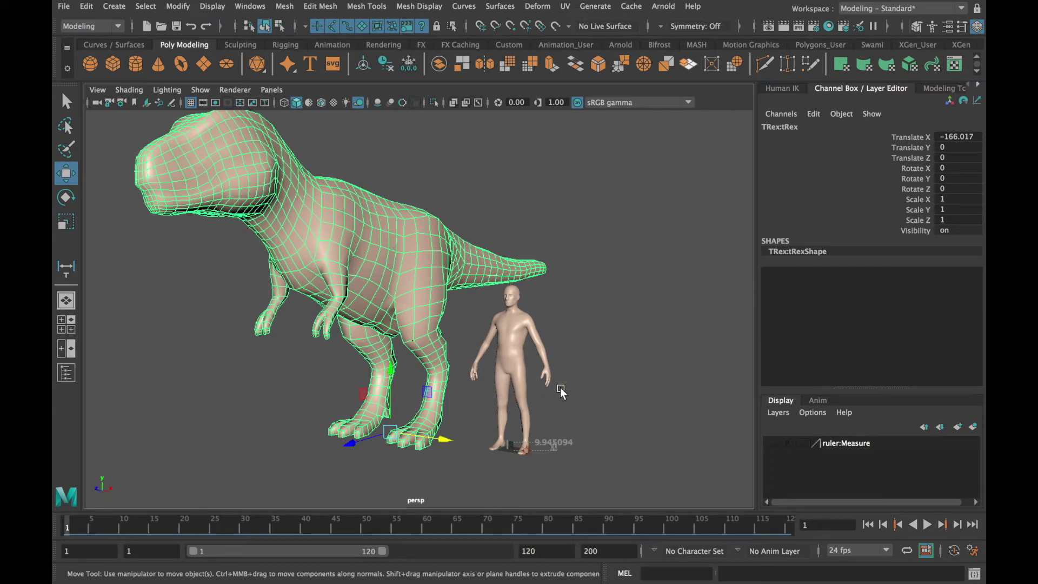
- Select the creature at the human's feet and scale it up uniformly to about 38
{"action": "left_click", "coordinate": [511, 452]}
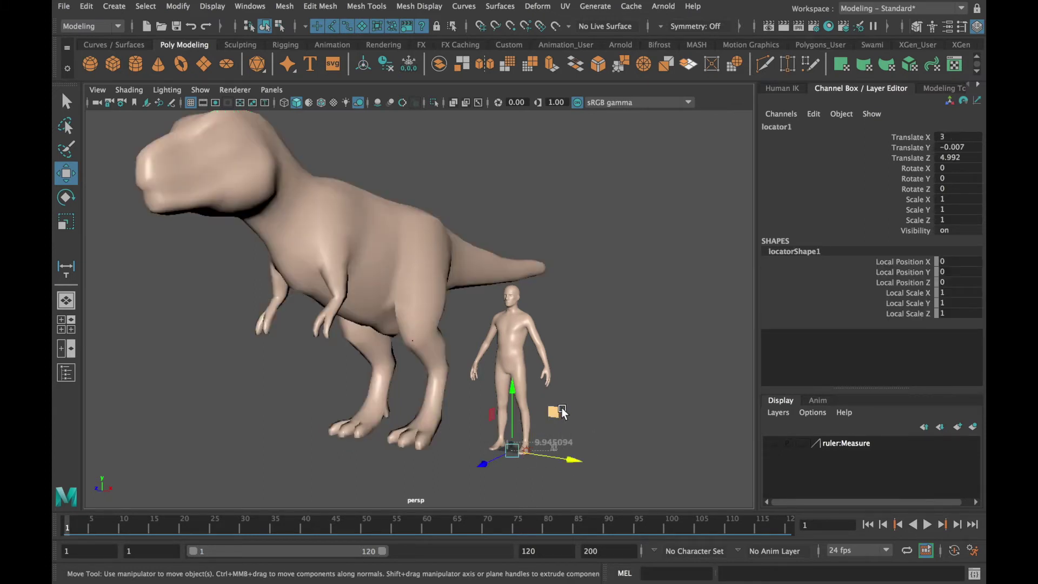
{"action": "left_click_drag", "start_coordinate": [605, 436], "coordinate": [560, 354], "text": "alt"}
{"action": "right_click_drag", "start_coordinate": [560, 354], "coordinate": [618, 343], "text": "alt"}
{"action": "left_click", "coordinate": [618, 342]}
{"action": "left_click", "coordinate": [522, 418]}
{"action": "right_click_drag", "start_coordinate": [522, 418], "coordinate": [610, 420], "text": "alt"}
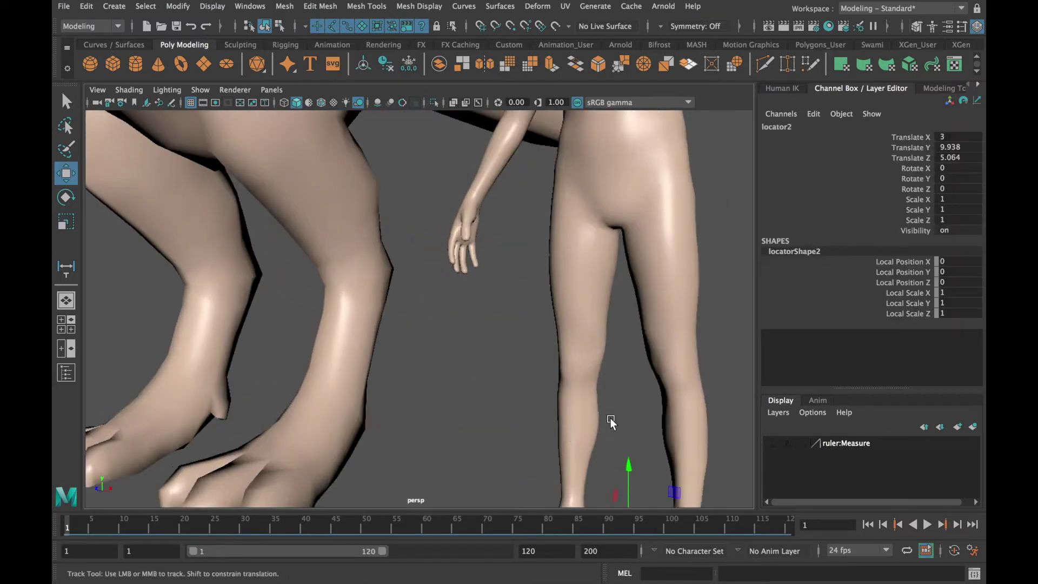
{"action": "middle_click_drag", "start_coordinate": [610, 420], "coordinate": [398, 317], "text": "alt"}
{"action": "key", "text": "r"}
{"action": "right_click_drag", "start_coordinate": [398, 317], "coordinate": [427, 300], "text": "alt"}
{"action": "left_click_drag", "start_coordinate": [428, 300], "coordinate": [723, 399], "text": "alt"}
- Move the creature along X to about 196, on the human's other side from the T-Rex, and save the scene
{"action": "key", "text": "w"}
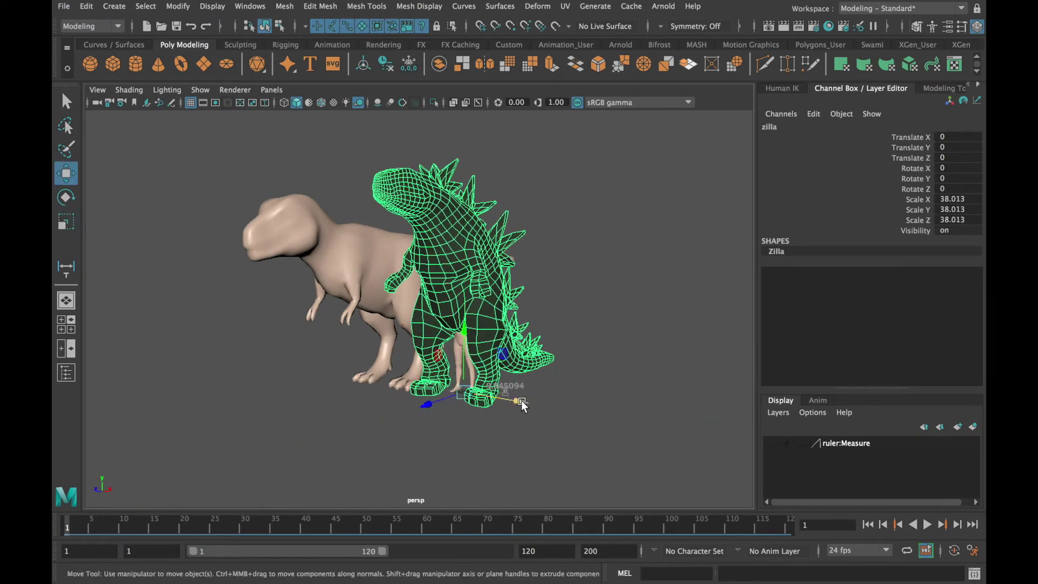
{"action": "left_click_drag", "start_coordinate": [518, 402], "coordinate": [637, 426]}
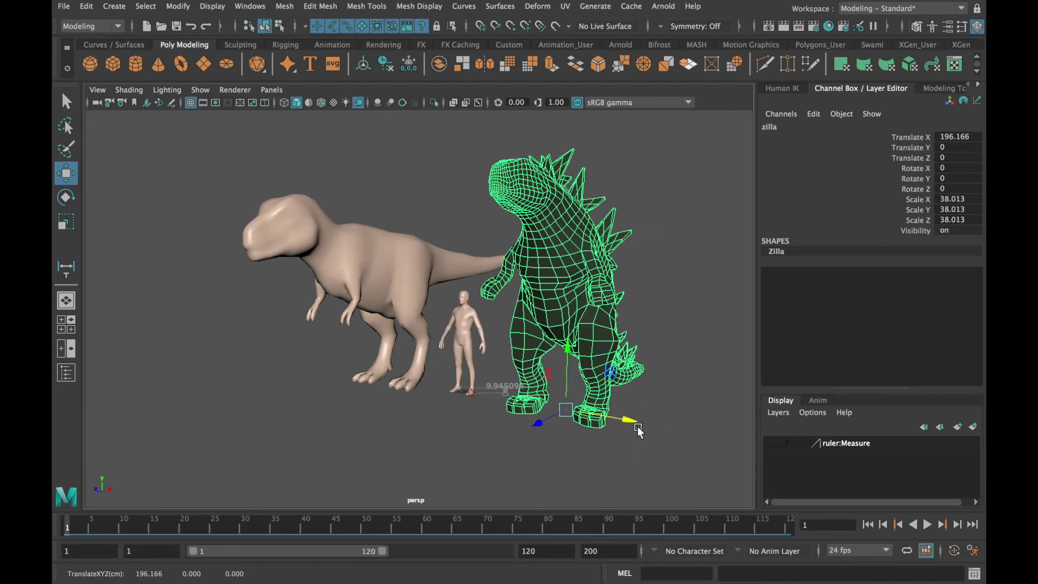
{"action": "left_click_drag", "start_coordinate": [518, 357], "coordinate": [430, 335], "text": "alt"}
{"action": "right_click_drag", "start_coordinate": [430, 335], "coordinate": [442, 346], "text": "alt"}
{"action": "middle_click_drag", "start_coordinate": [443, 346], "coordinate": [422, 361], "text": "alt"}
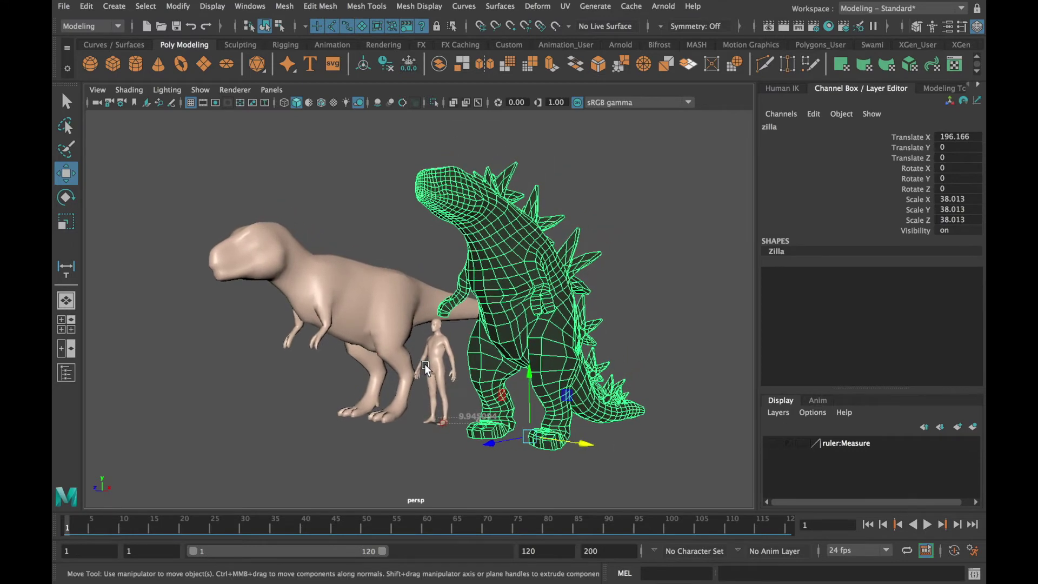
{"action": "key", "text": "super+s"}
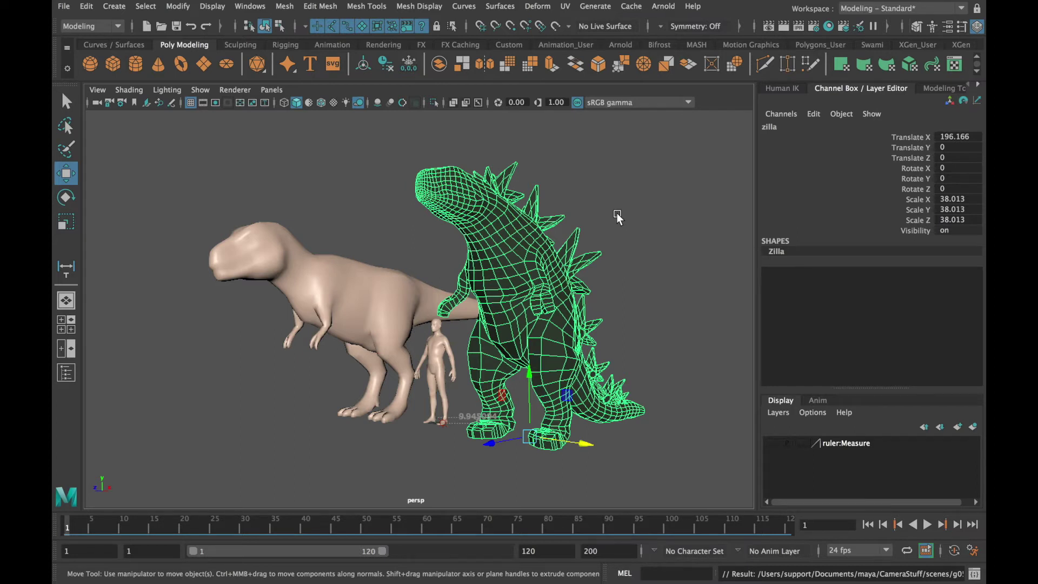
- Set the creature's Scale X, Y and Z to 1000
{"action": "left_click", "coordinate": [951, 198]}
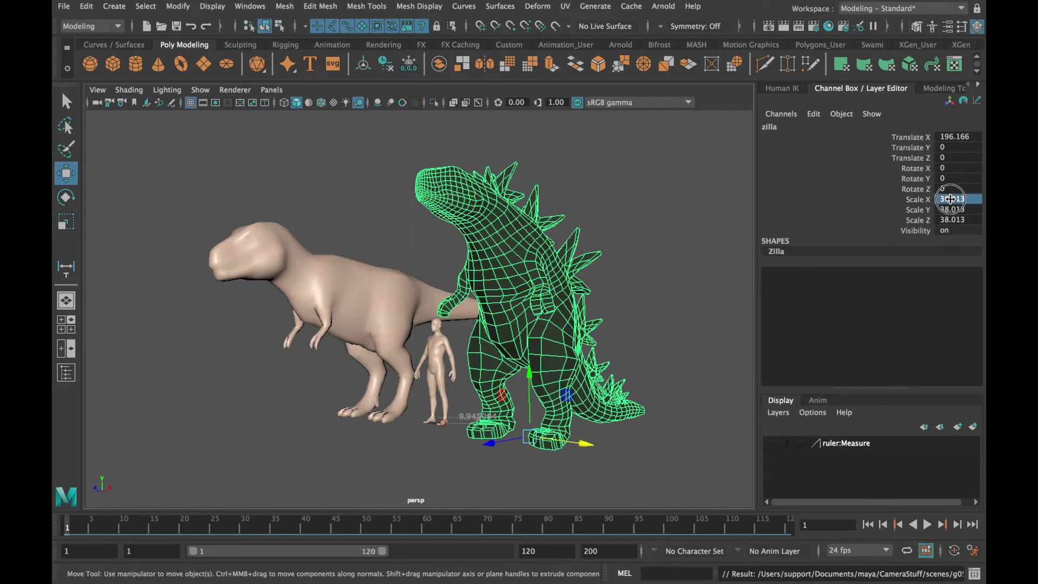
{"action": "left_click_drag", "start_coordinate": [950, 199], "coordinate": [955, 219]}
{"action": "left_click", "coordinate": [955, 219]}
{"action": "type", "text": "1"}
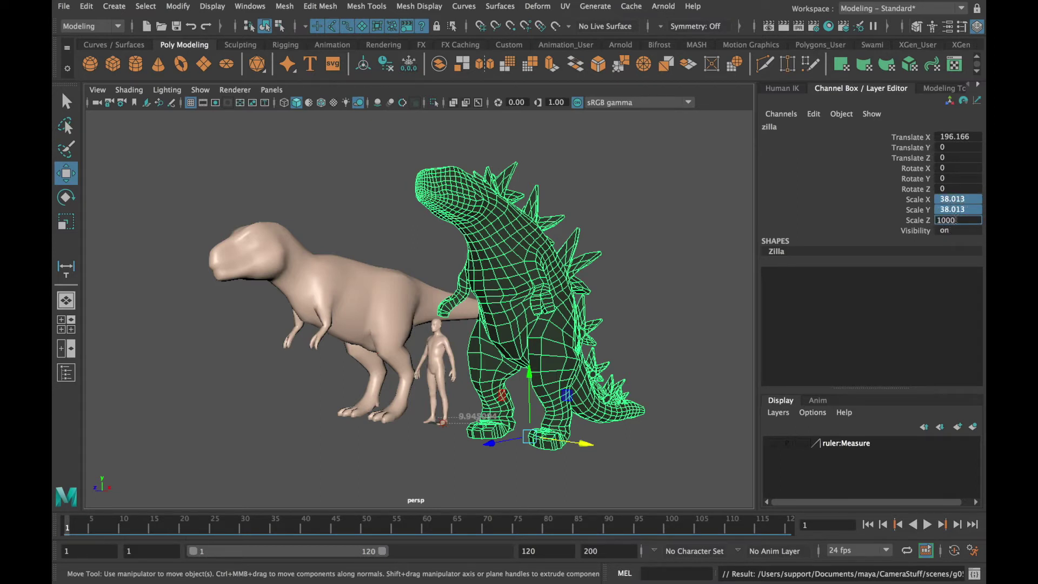
{"action": "type", "text": "000"}
{"action": "key", "text": "Return"}
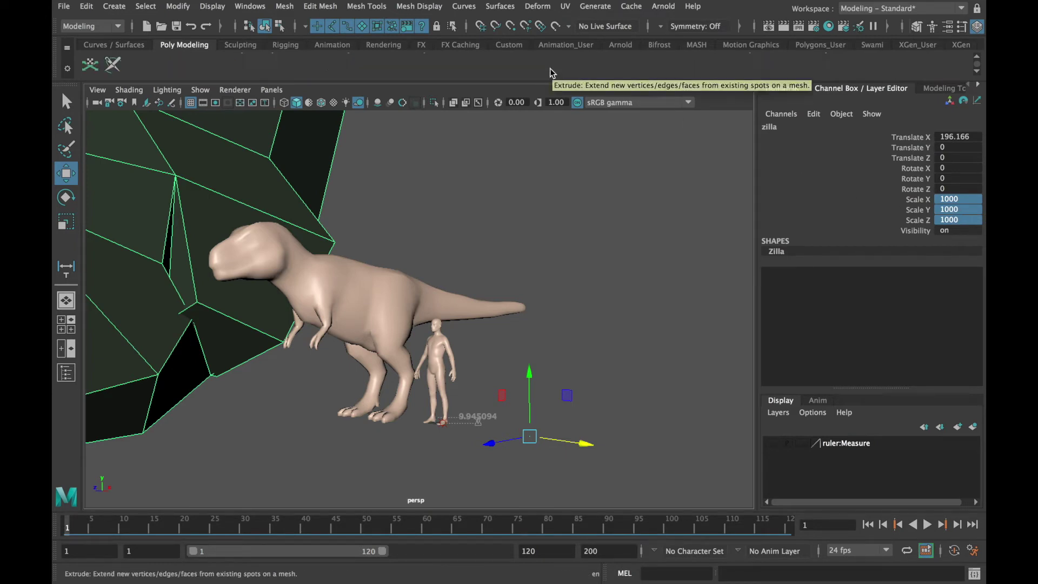
- Examine the enlarged creature's feet against the T-Rex and human, and check its upper body from farther away
{"action": "right_click_drag", "start_coordinate": [595, 274], "coordinate": [461, 286], "text": "alt"}
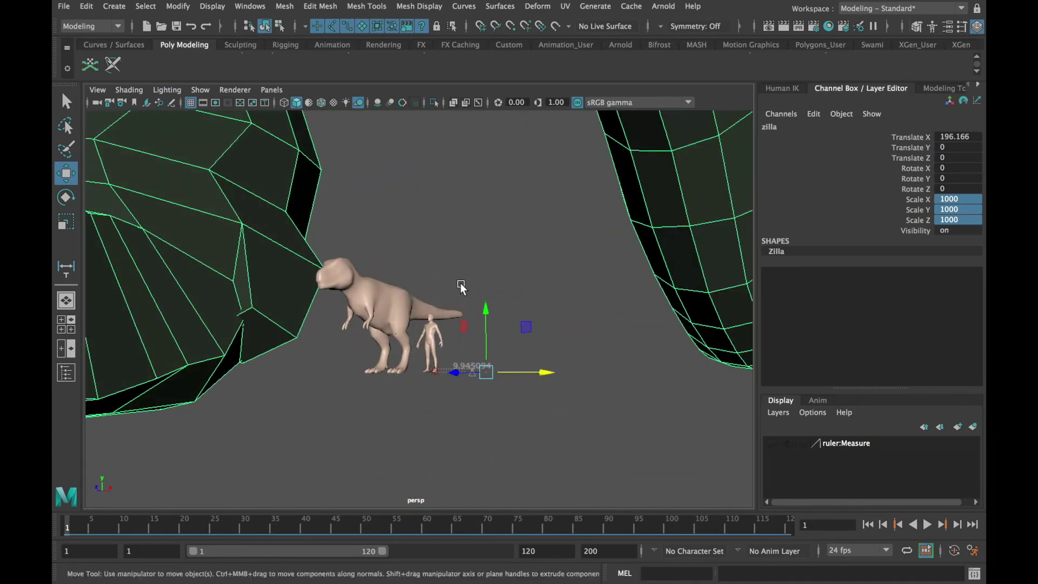
{"action": "left_click_drag", "start_coordinate": [461, 287], "coordinate": [311, 324], "text": "alt"}
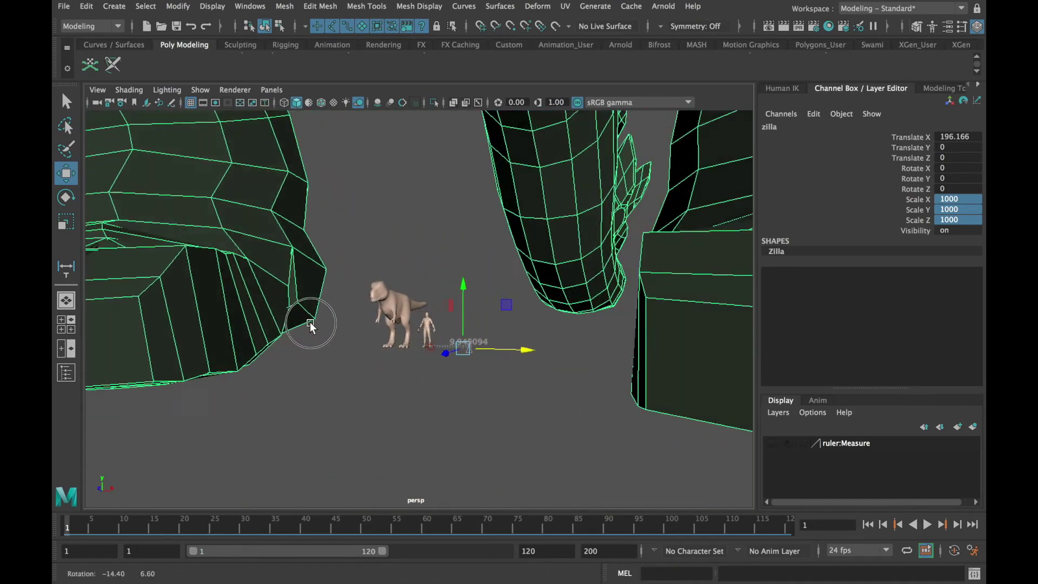
{"action": "right_click_drag", "start_coordinate": [310, 323], "coordinate": [399, 332], "text": "alt"}
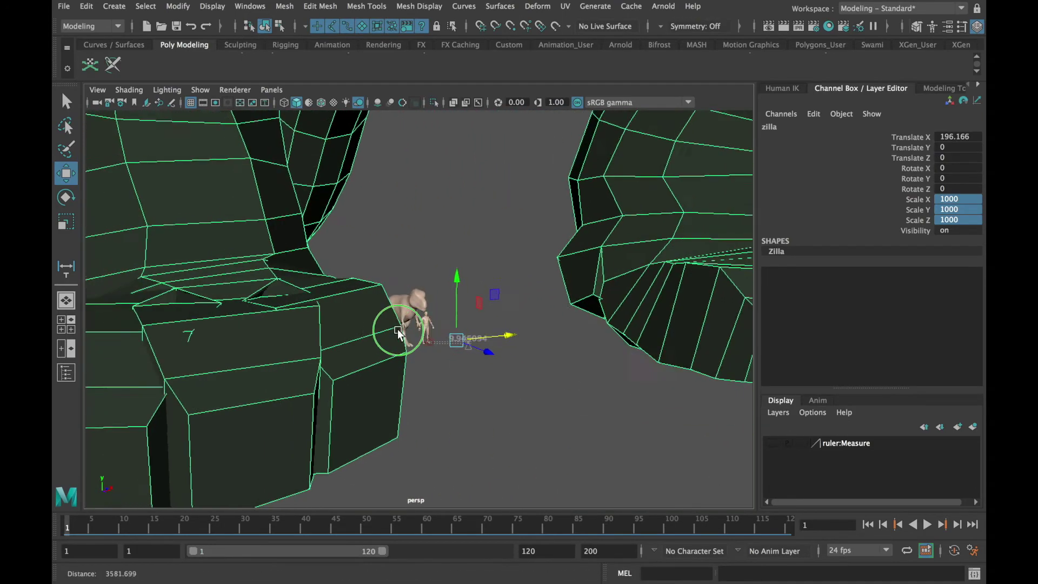
{"action": "left_click_drag", "start_coordinate": [399, 332], "coordinate": [352, 324], "text": "alt"}
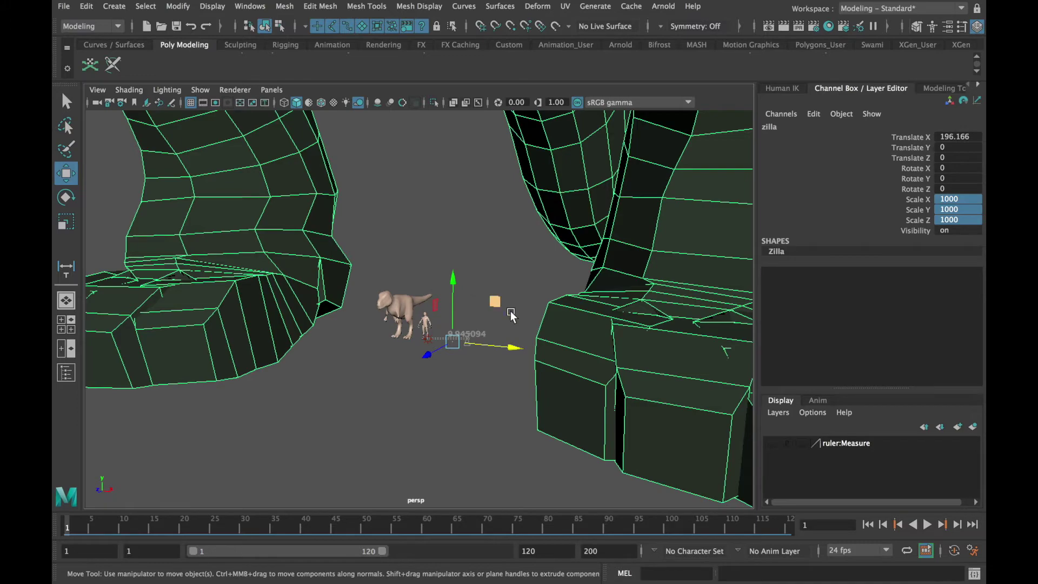
{"action": "right_click_drag", "start_coordinate": [607, 297], "coordinate": [547, 290], "text": "alt"}
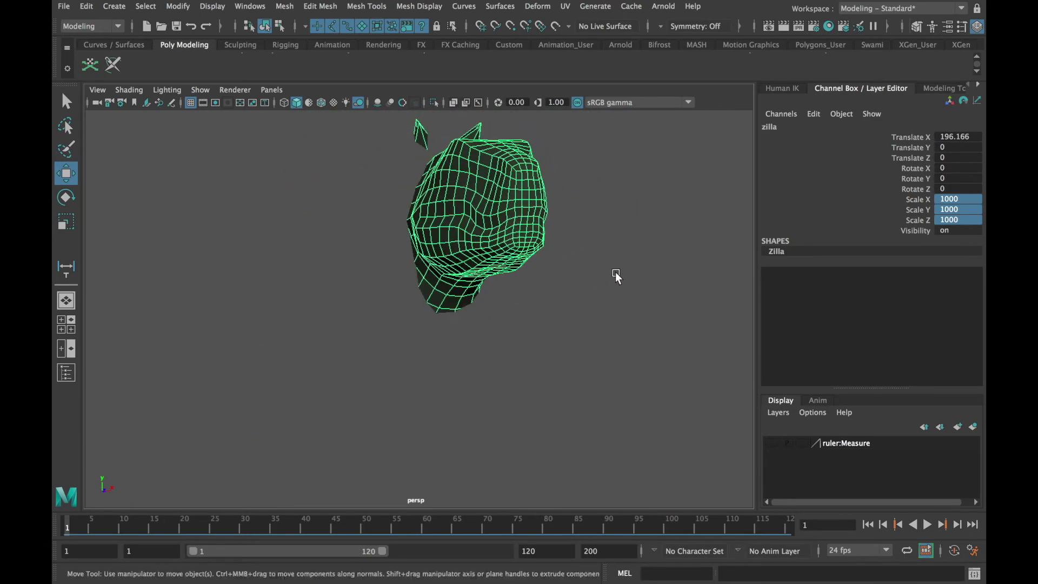
{"action": "right_click_drag", "start_coordinate": [617, 278], "coordinate": [571, 298], "text": "alt"}
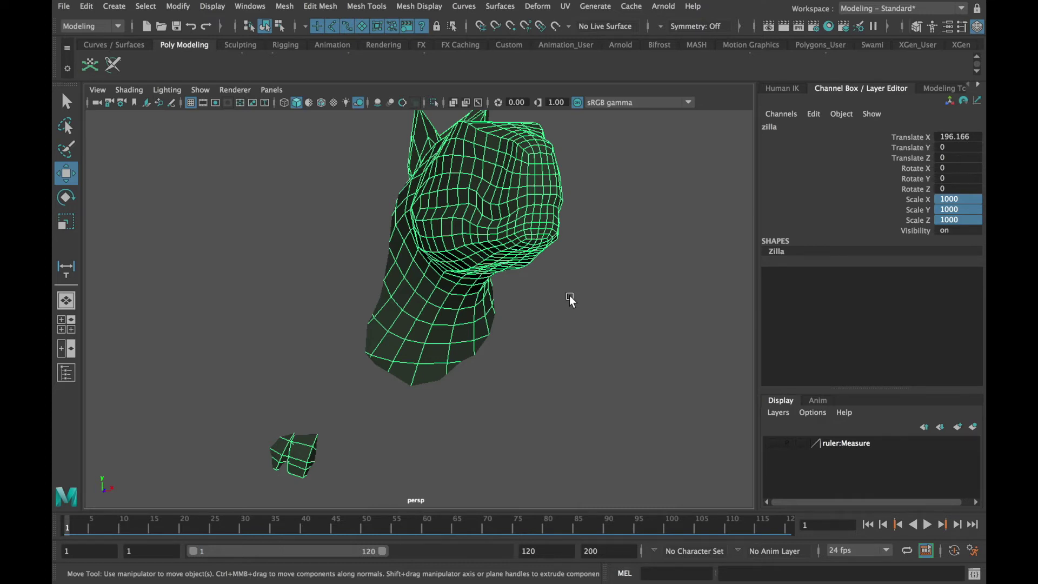
- Set the perspective camera's Far Clip Plane to 100000 in its shape attributes
{"action": "left_click", "coordinate": [96, 102]}
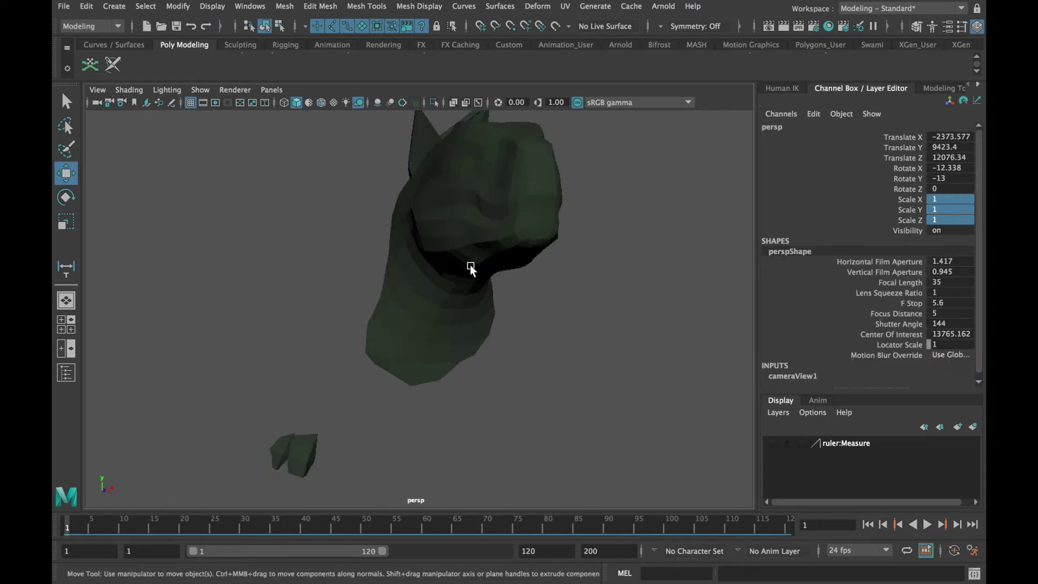
{"action": "key", "text": "ctrl+a"}
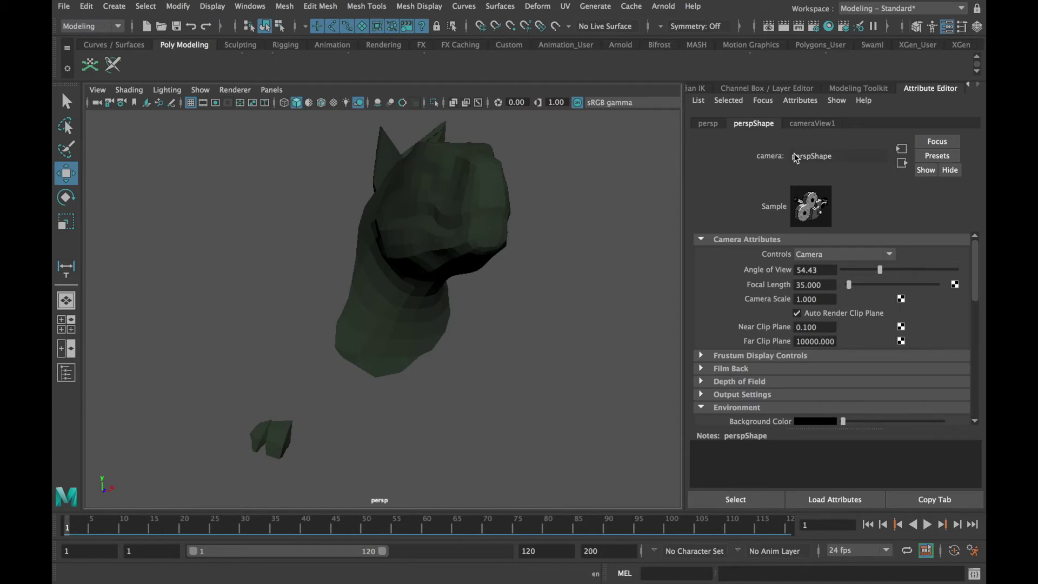
{"action": "left_click", "coordinate": [806, 341]}
{"action": "key", "text": "Return"}
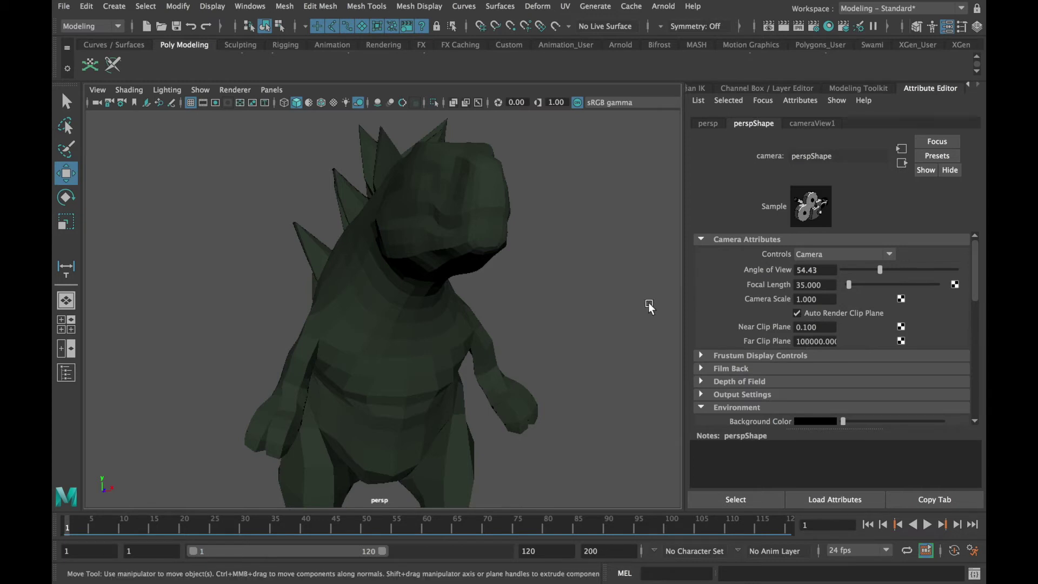
- Inspect the whole enlarged creature from several angles and from increasingly far away
{"action": "right_click_drag", "start_coordinate": [556, 336], "coordinate": [433, 326], "text": "alt"}
{"action": "left_click_drag", "start_coordinate": [433, 326], "coordinate": [367, 287], "text": "alt"}
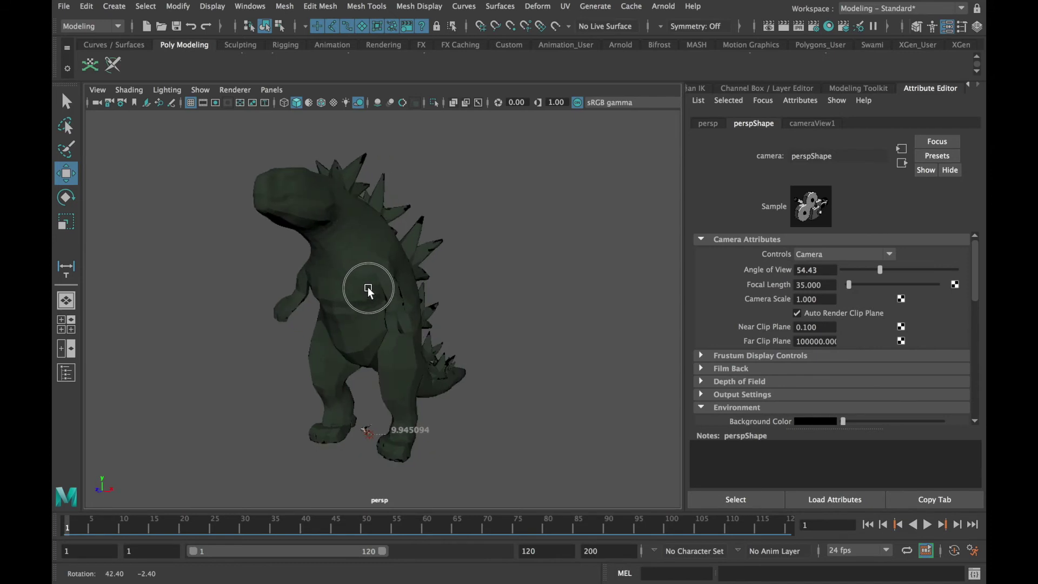
{"action": "right_click_drag", "start_coordinate": [541, 292], "coordinate": [492, 302], "text": "alt"}
{"action": "left_click_drag", "start_coordinate": [492, 302], "coordinate": [559, 304], "text": "alt"}
{"action": "right_click_drag", "start_coordinate": [559, 305], "coordinate": [431, 300], "text": "alt"}
{"action": "right_click_drag", "start_coordinate": [536, 292], "coordinate": [516, 284], "text": "alt"}
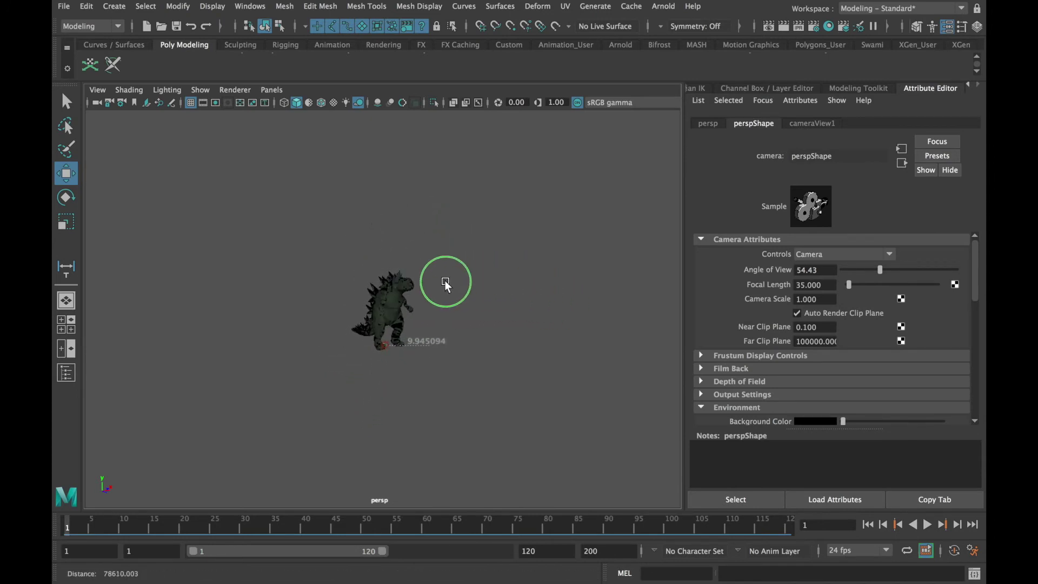
- Examine the enlarged creature's full figure at closer range and from a slightly rotated angle
{"action": "right_click_drag", "start_coordinate": [445, 282], "coordinate": [378, 283], "text": "alt"}
{"action": "right_click_drag", "start_coordinate": [514, 278], "coordinate": [601, 284], "text": "alt"}
{"action": "right_click_drag", "start_coordinate": [422, 324], "coordinate": [524, 325], "text": "alt"}
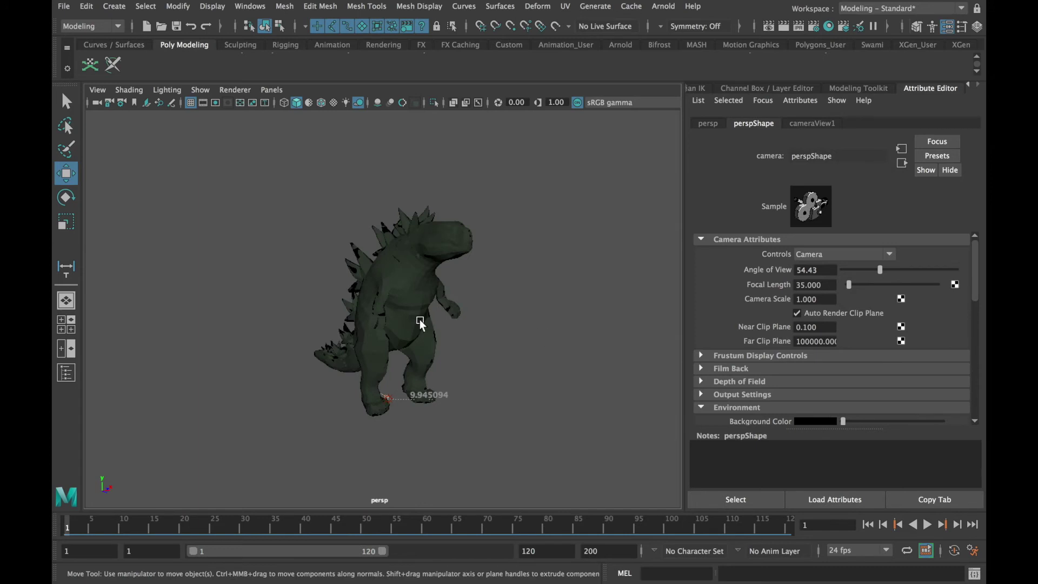
{"action": "left_click_drag", "start_coordinate": [421, 324], "coordinate": [444, 323], "text": "alt"}
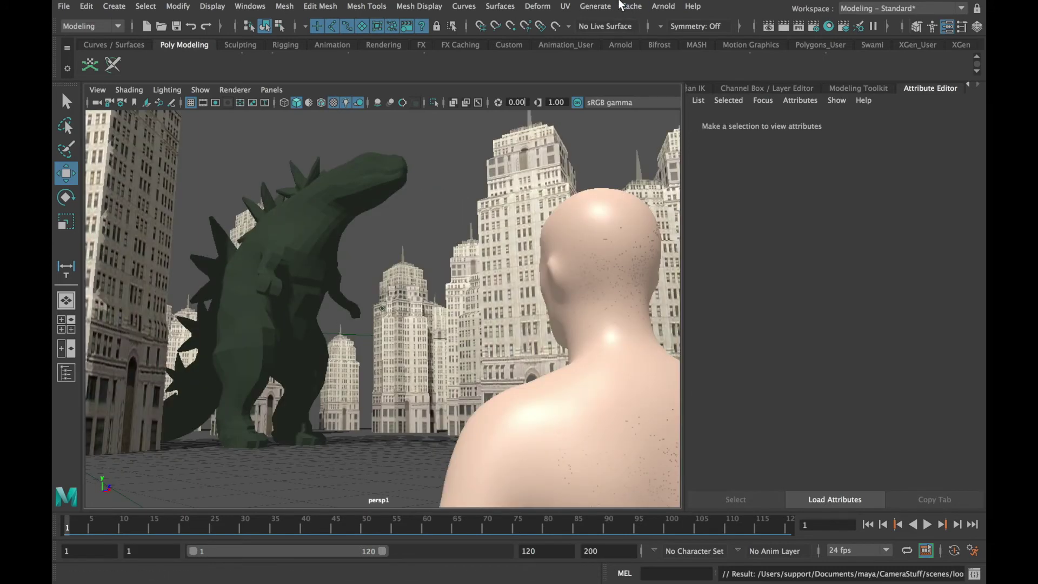
{"action": "mouse_move", "coordinate": [620, 4]}
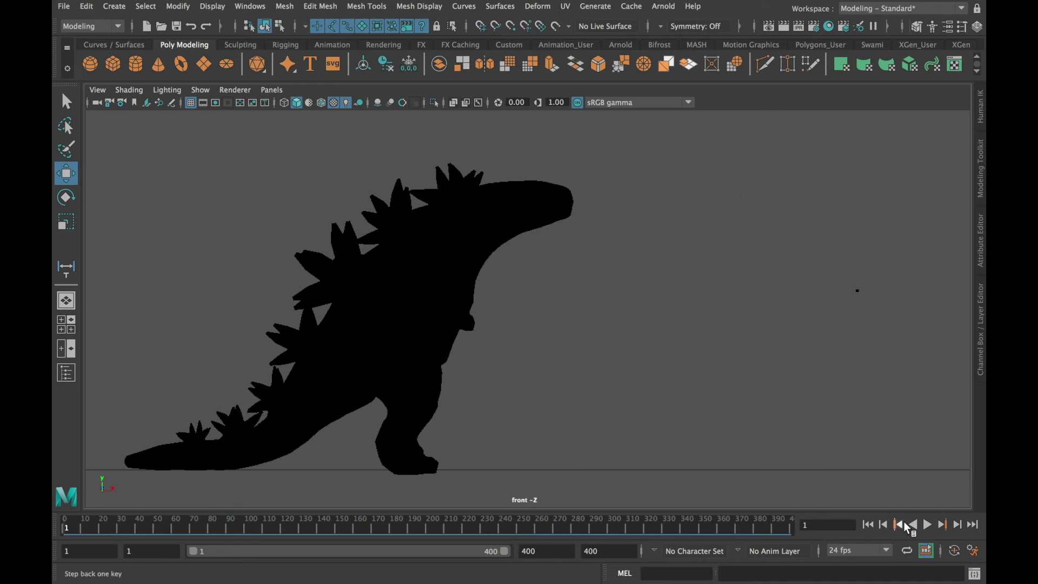
- Play the front-view size comparison animation in stages, pausing at frames 25, 78 and 123 to compare each block with the creature
{"action": "left_click", "coordinate": [928, 526]}
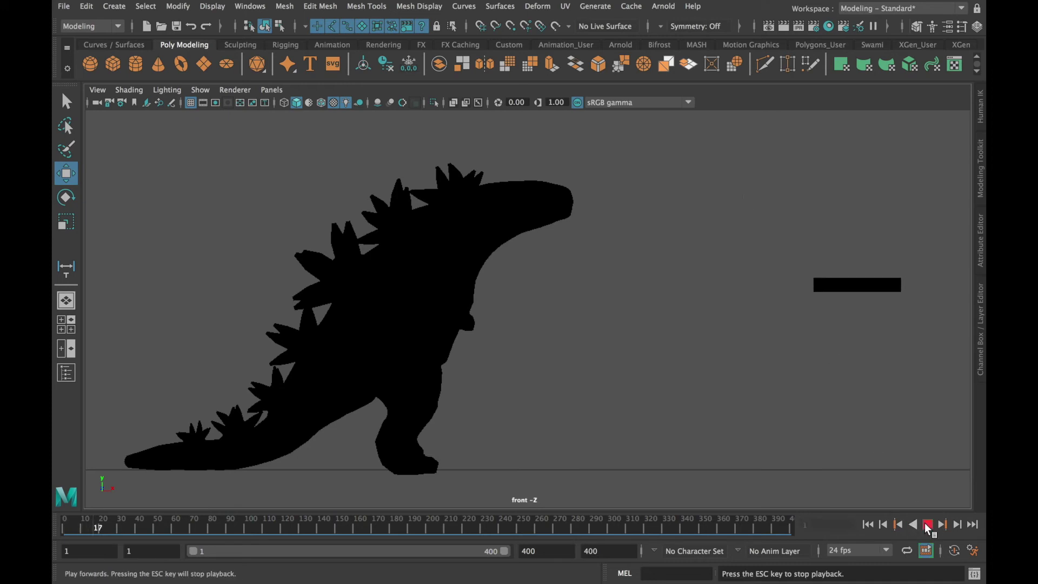
{"action": "left_click", "coordinate": [928, 525]}
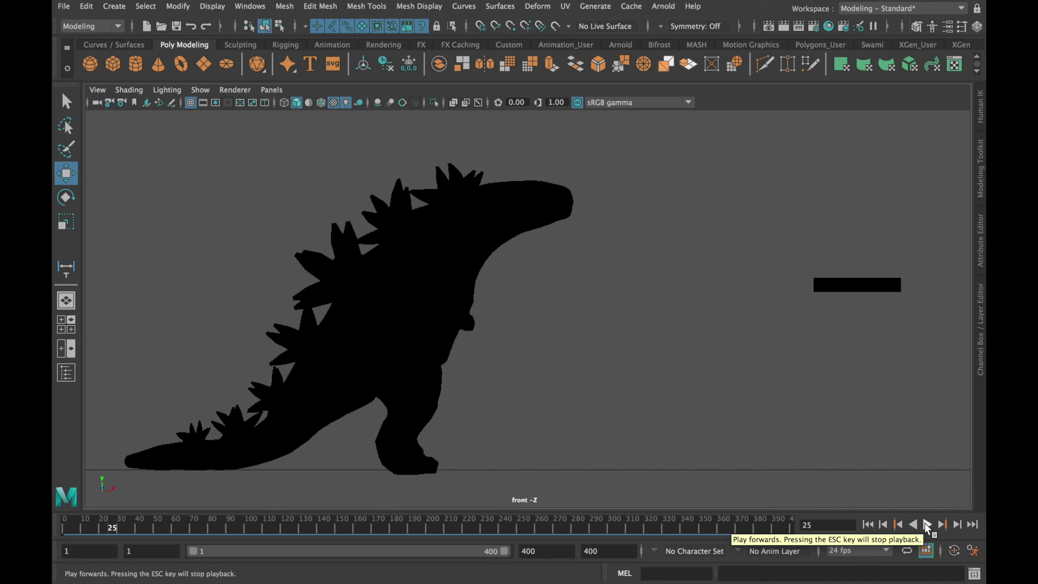
{"action": "left_click", "coordinate": [928, 525]}
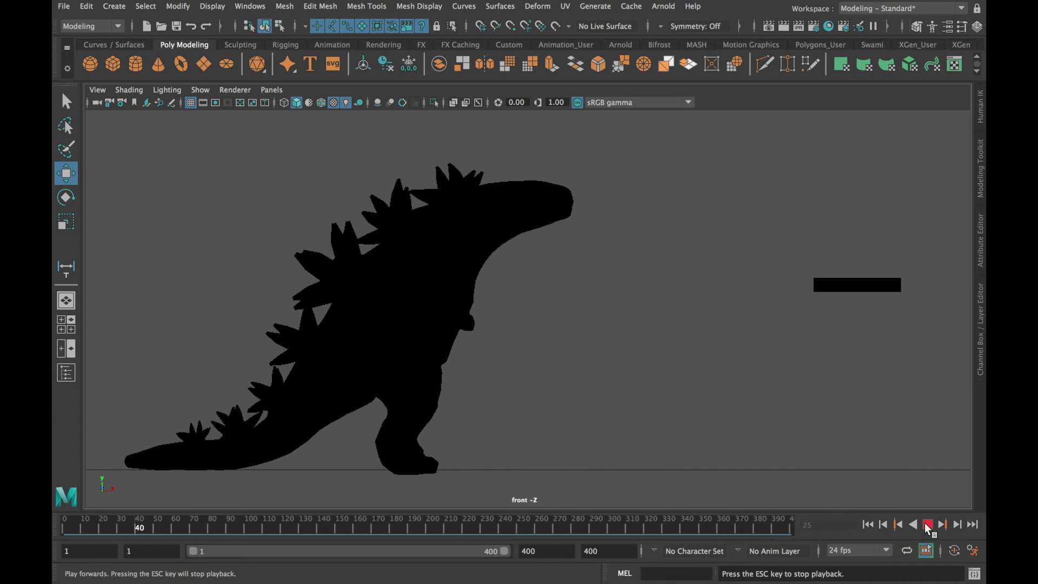
{"action": "left_click", "coordinate": [928, 525]}
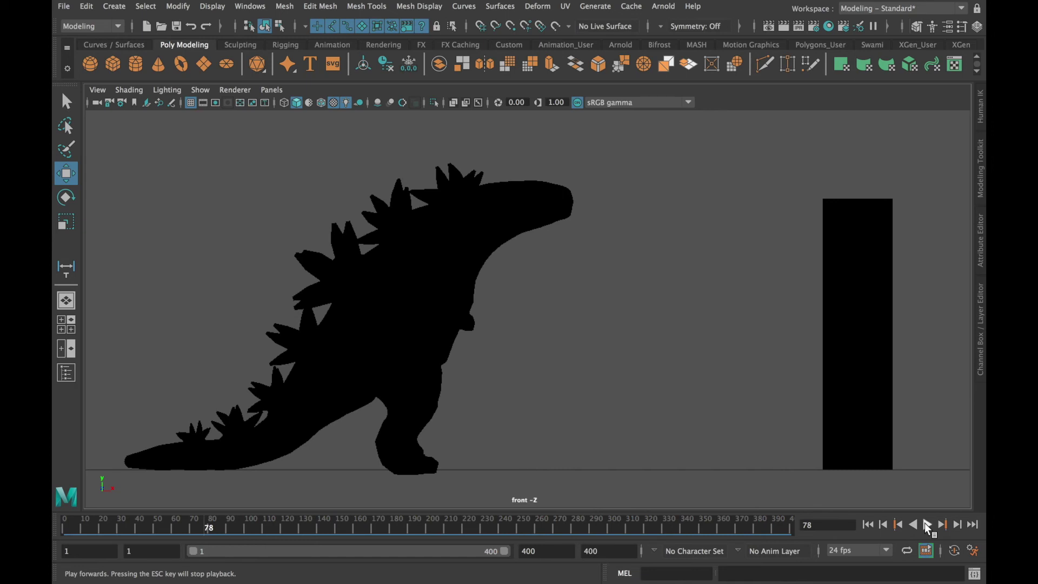
{"action": "left_click", "coordinate": [928, 525]}
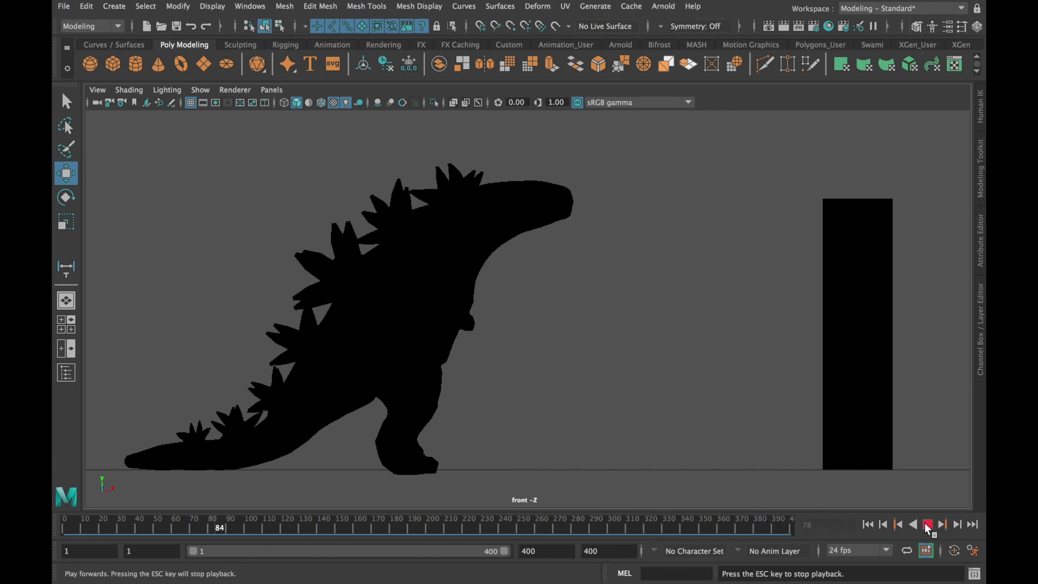
{"action": "left_click", "coordinate": [928, 525]}
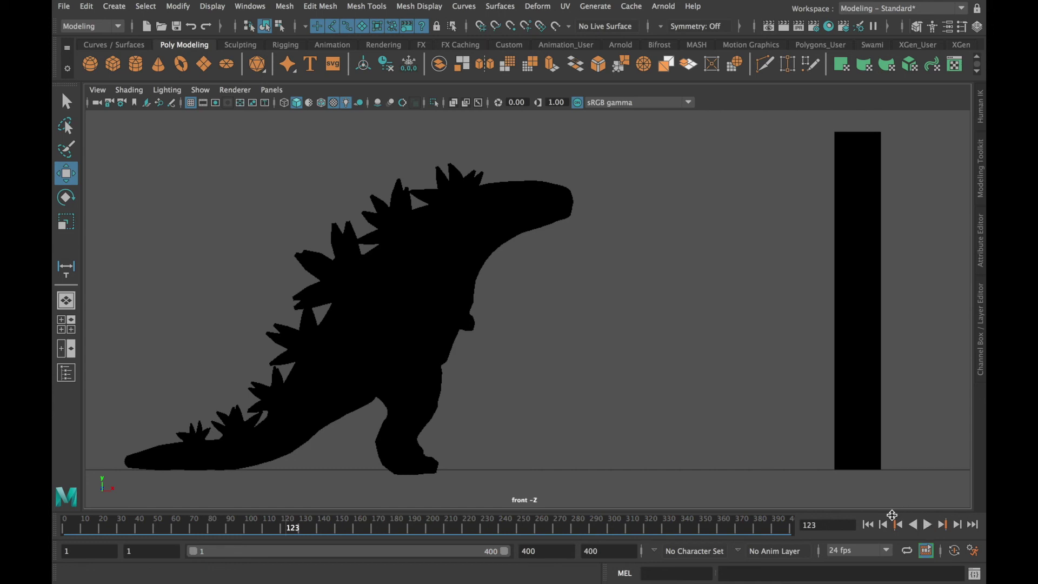
- Frame the creature and tall block with more room above, and play the comparison from frame 123 to frame 166
{"action": "right_click_drag", "start_coordinate": [839, 366], "coordinate": [494, 261], "text": "alt"}
{"action": "middle_click_drag", "start_coordinate": [493, 261], "coordinate": [566, 380], "text": "alt"}
{"action": "scroll", "coordinate": [551, 334], "scroll_direction": "down", "scroll_amount": 3}
{"action": "right_click_drag", "start_coordinate": [566, 379], "coordinate": [748, 423], "text": "alt"}
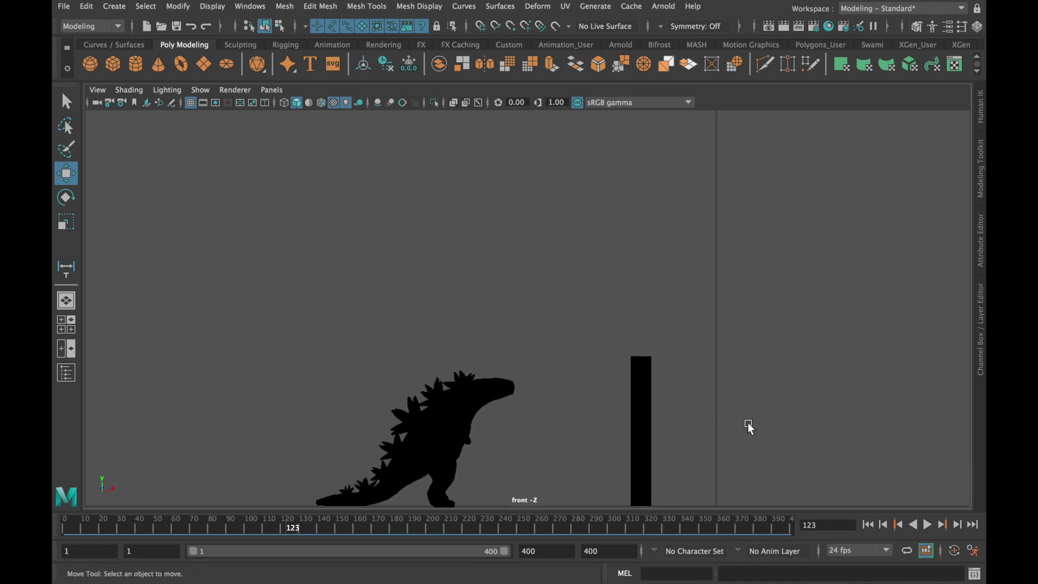
{"action": "right_click_drag", "start_coordinate": [783, 391], "coordinate": [690, 391], "text": "alt"}
{"action": "middle_click_drag", "start_coordinate": [691, 391], "coordinate": [693, 381], "text": "alt"}
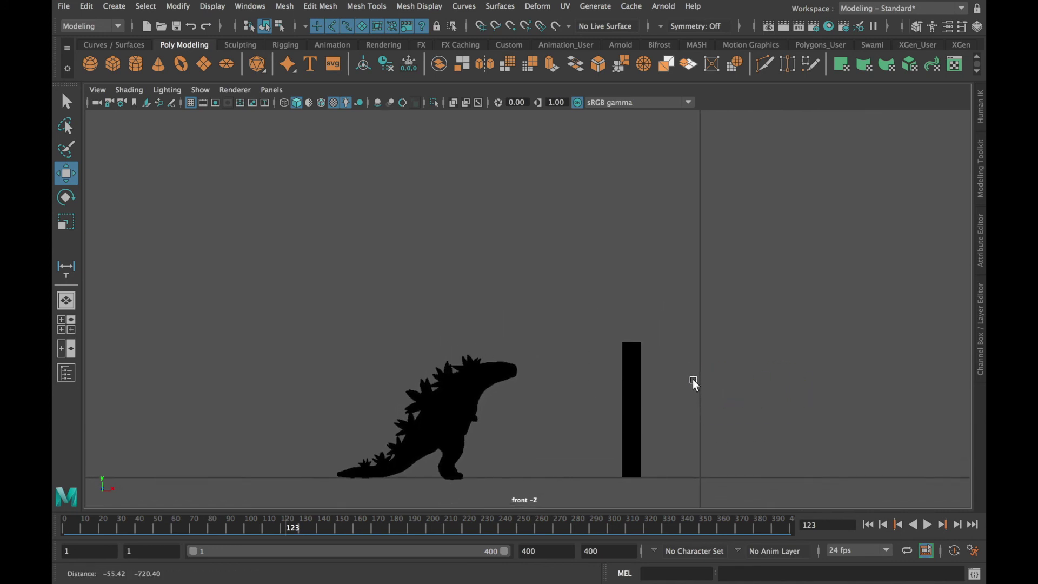
{"action": "left_click", "coordinate": [927, 525]}
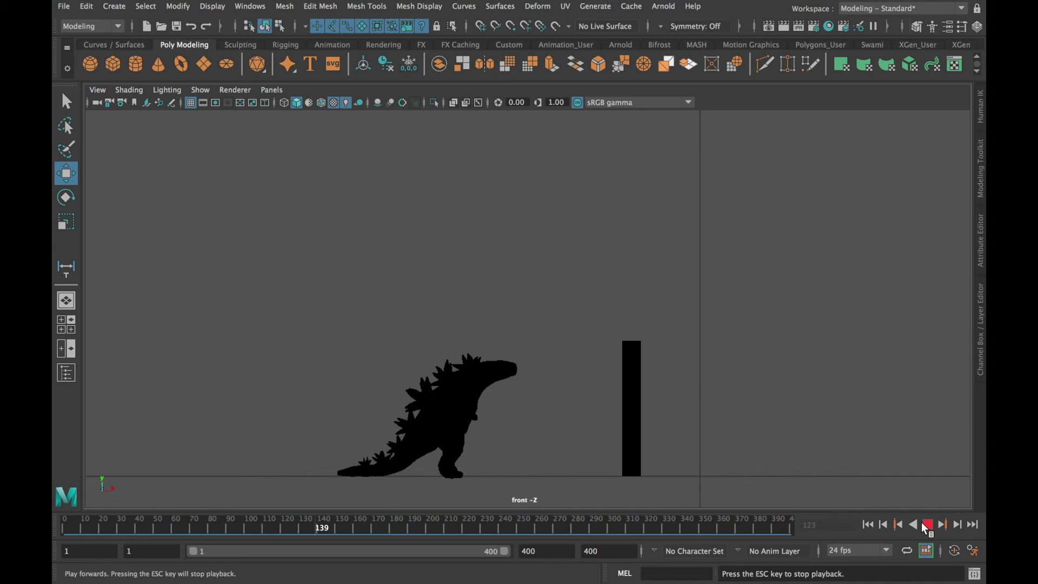
{"action": "left_click", "coordinate": [926, 525]}
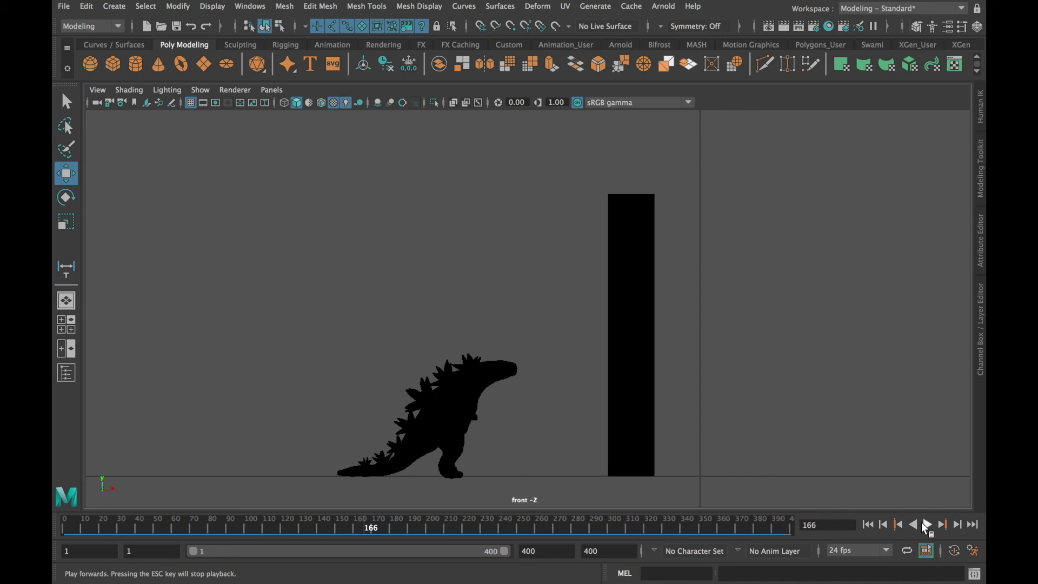
- Make room above the taller block and continue the size comparison playback to frame 210
{"action": "right_click_drag", "start_coordinate": [868, 373], "coordinate": [244, 307], "text": "alt"}
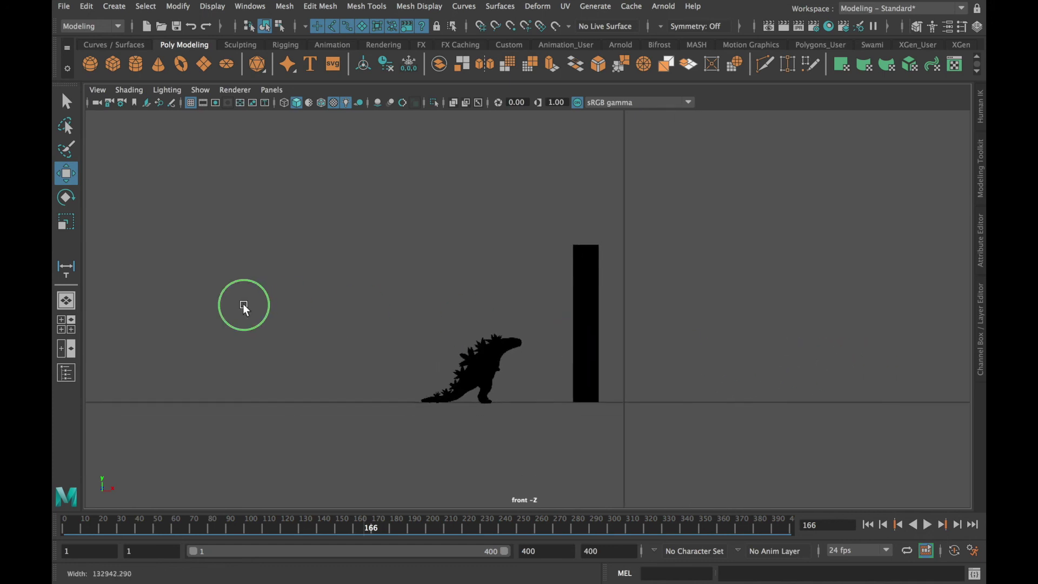
{"action": "middle_click_drag", "start_coordinate": [452, 306], "coordinate": [567, 385], "text": "alt"}
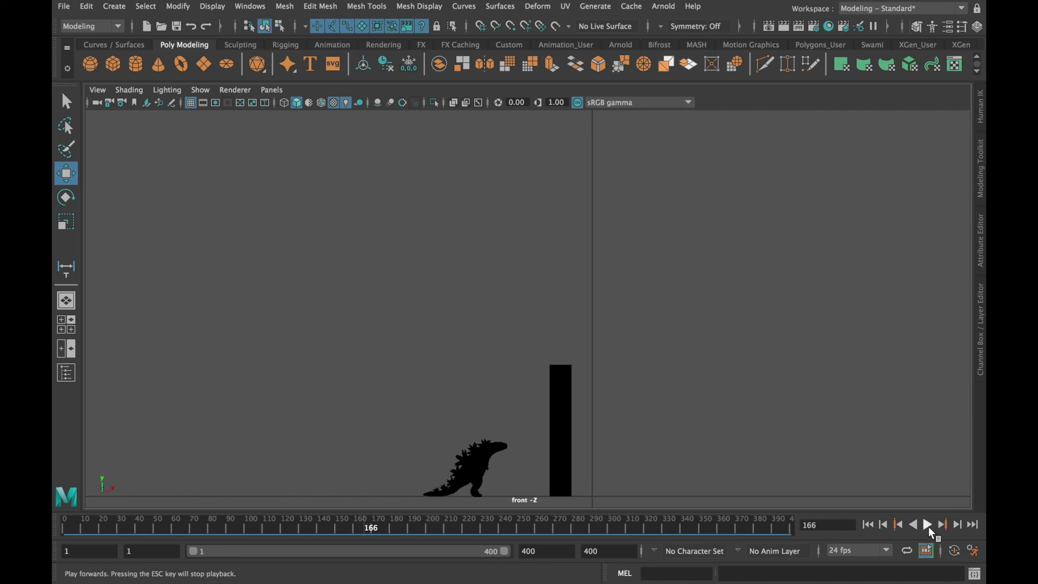
{"action": "left_click", "coordinate": [928, 525]}
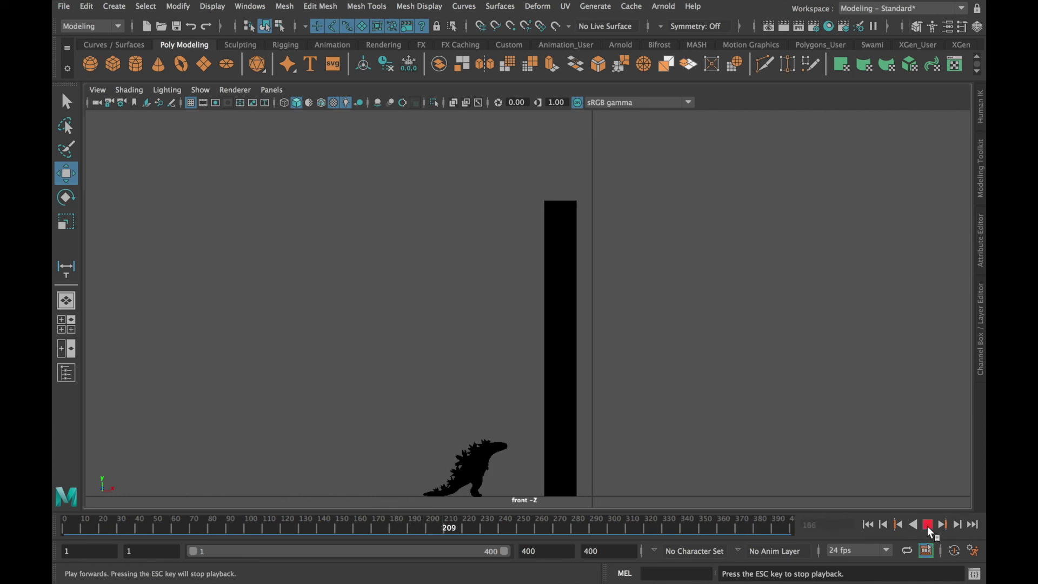
{"action": "left_click", "coordinate": [928, 525]}
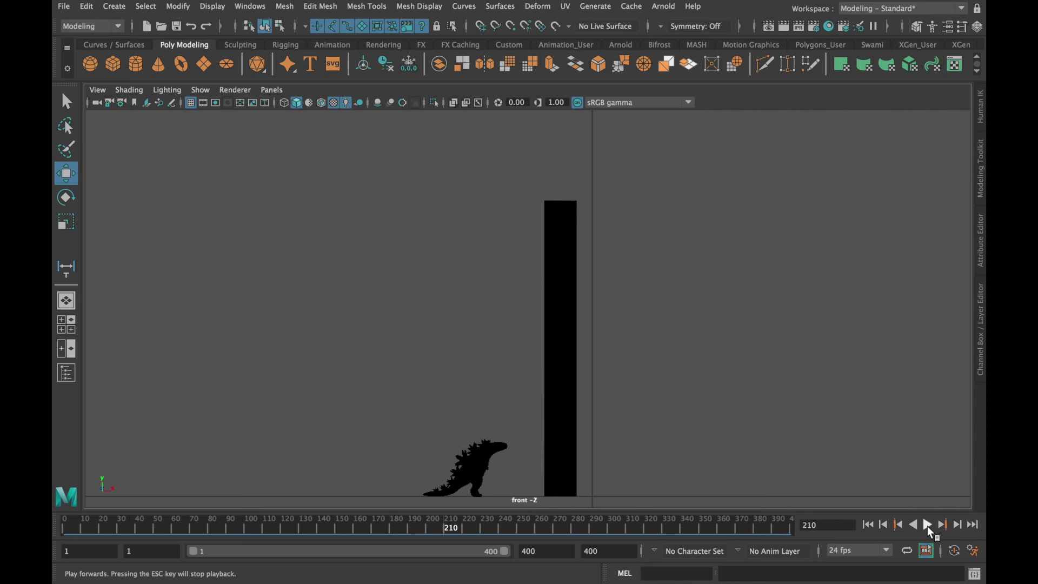
- Fit the growing block in view and play the size comparison on to frame 248
{"action": "right_click_drag", "start_coordinate": [766, 290], "coordinate": [491, 244], "text": "alt"}
{"action": "middle_click_drag", "start_coordinate": [492, 243], "coordinate": [488, 308], "text": "alt"}
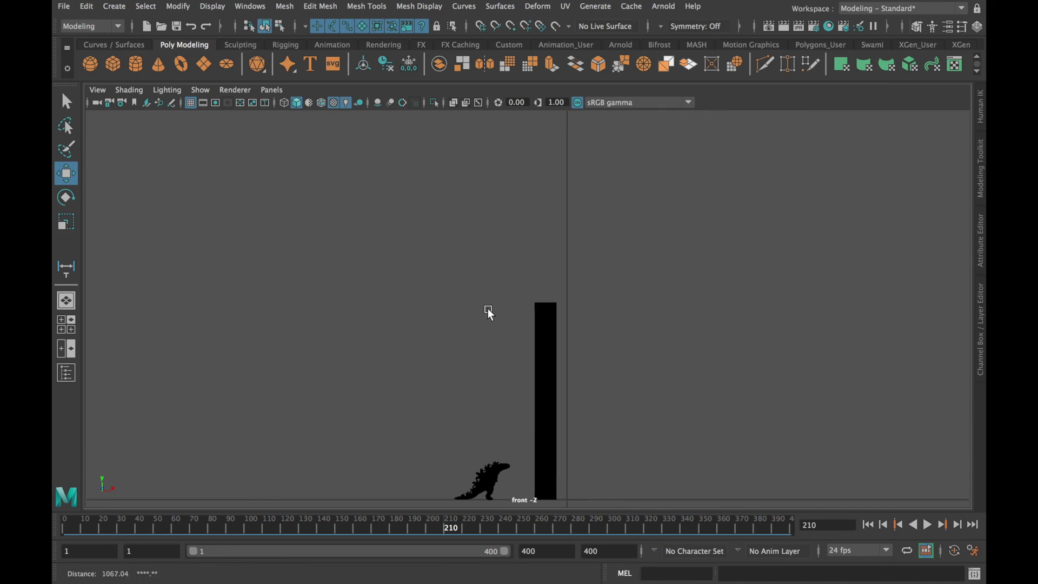
{"action": "left_click", "coordinate": [929, 525]}
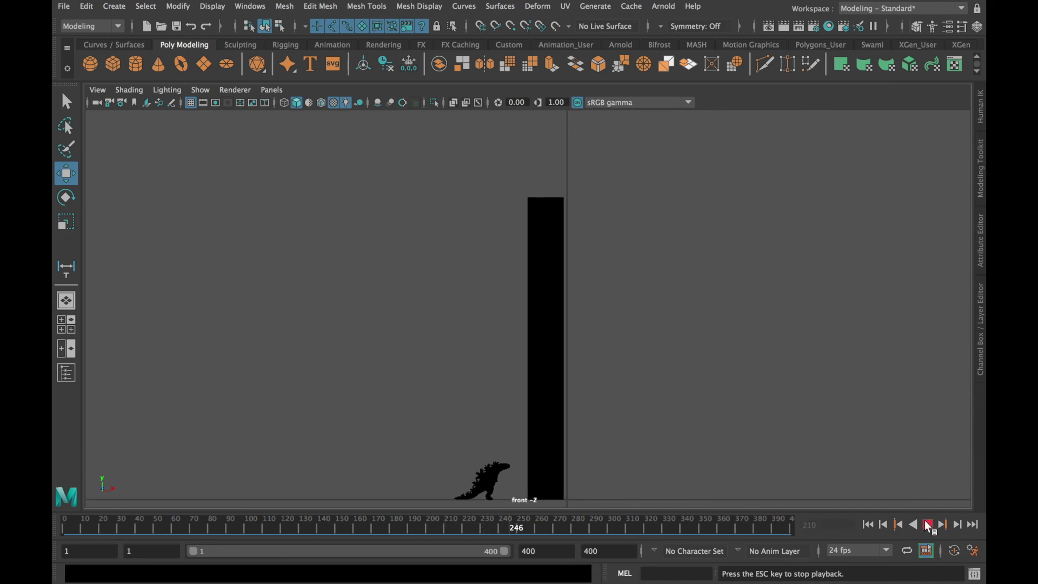
{"action": "left_click", "coordinate": [929, 525]}
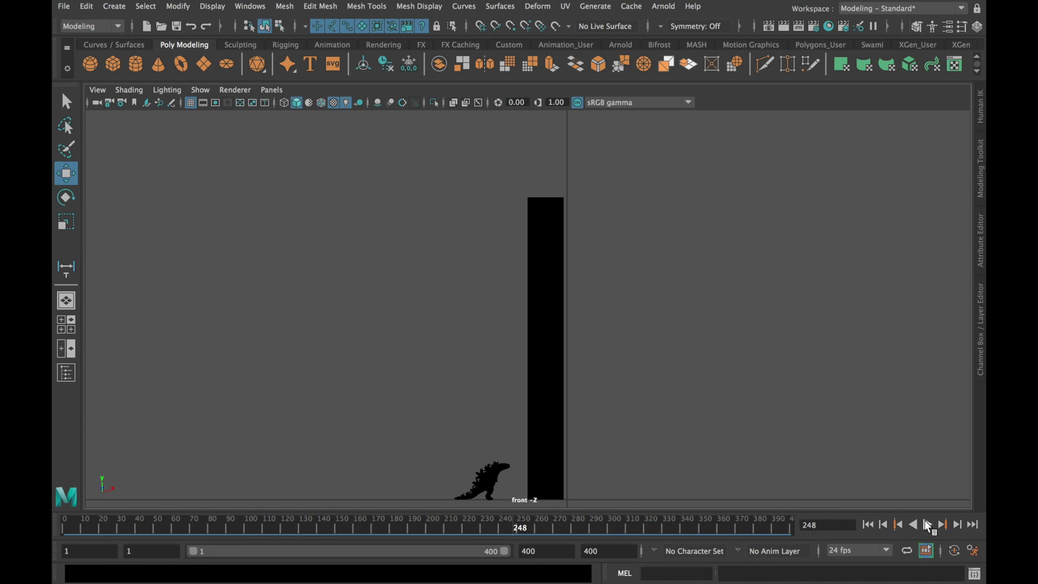